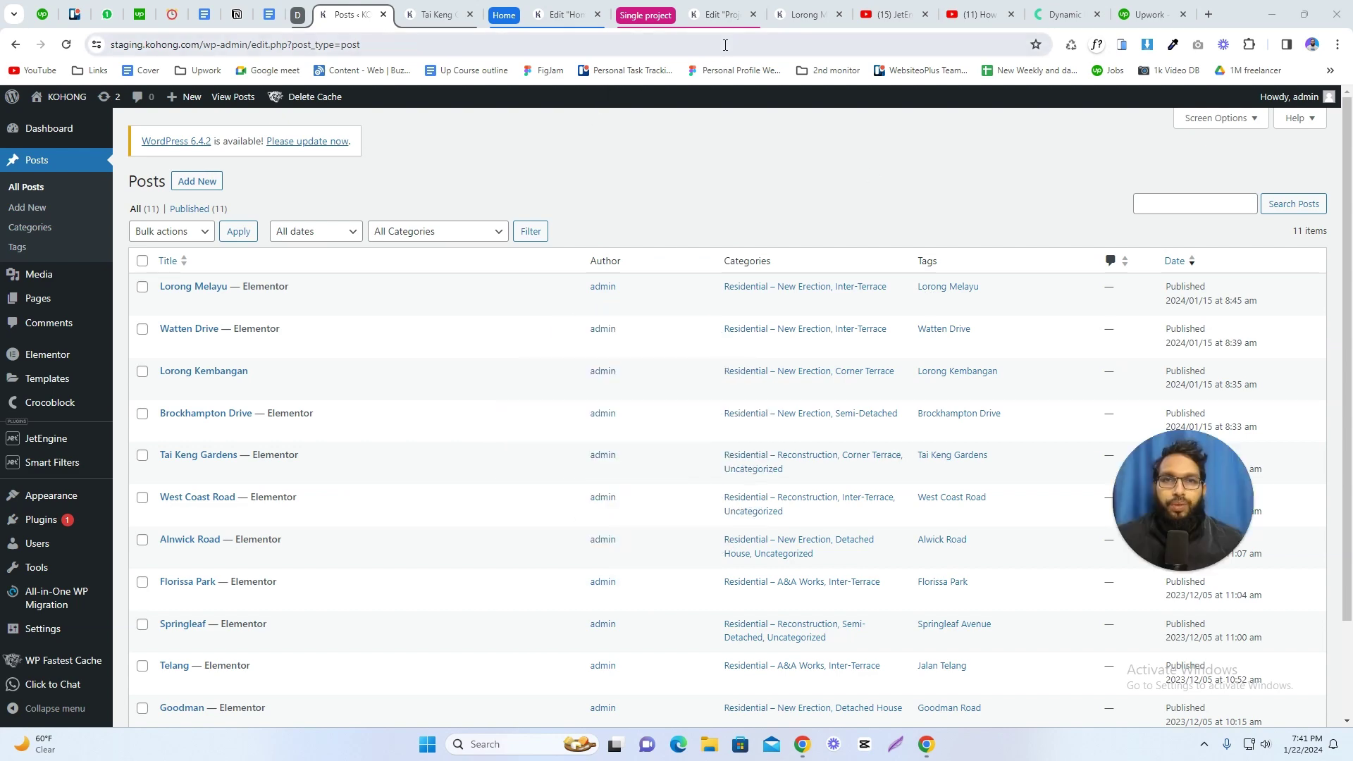
Check the template's Dynamic Repeater settings, then start a new JetEngine meta box.
click(726, 7)
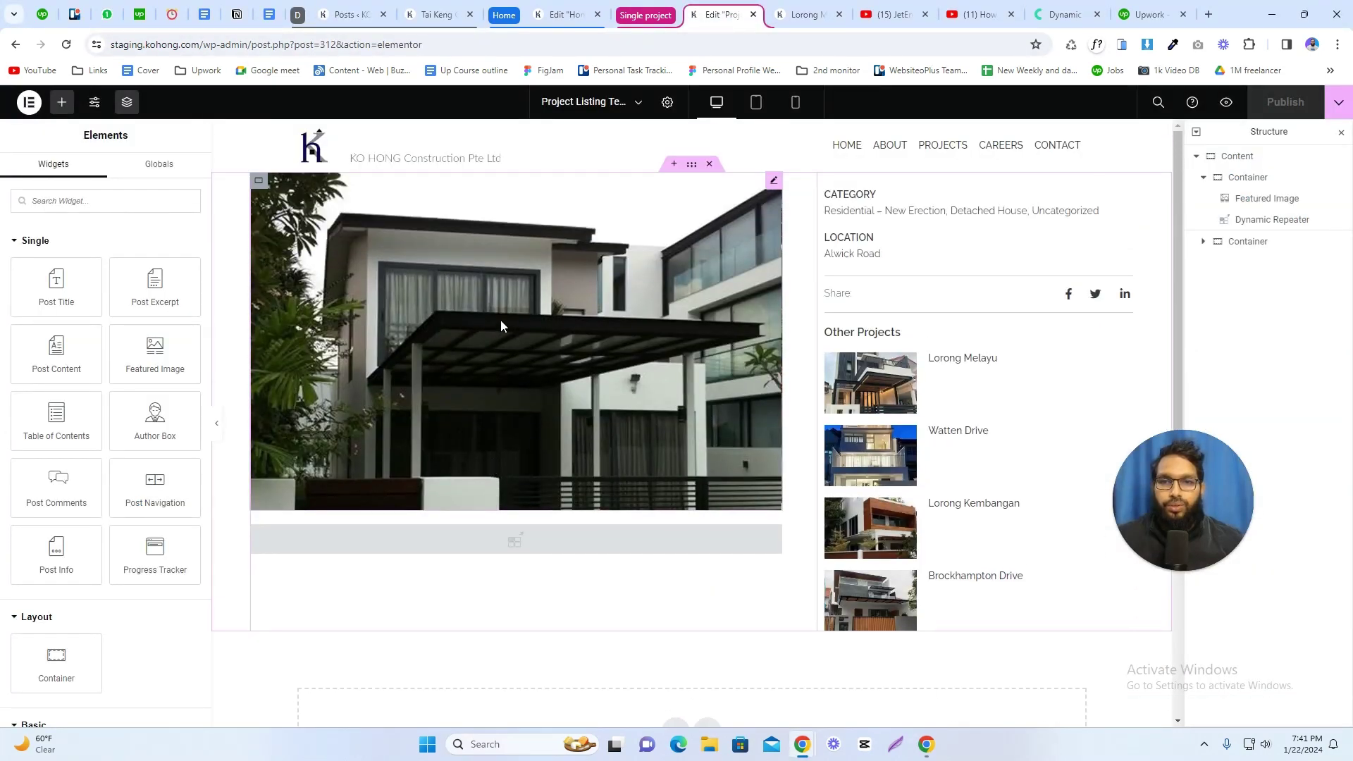
click(442, 543)
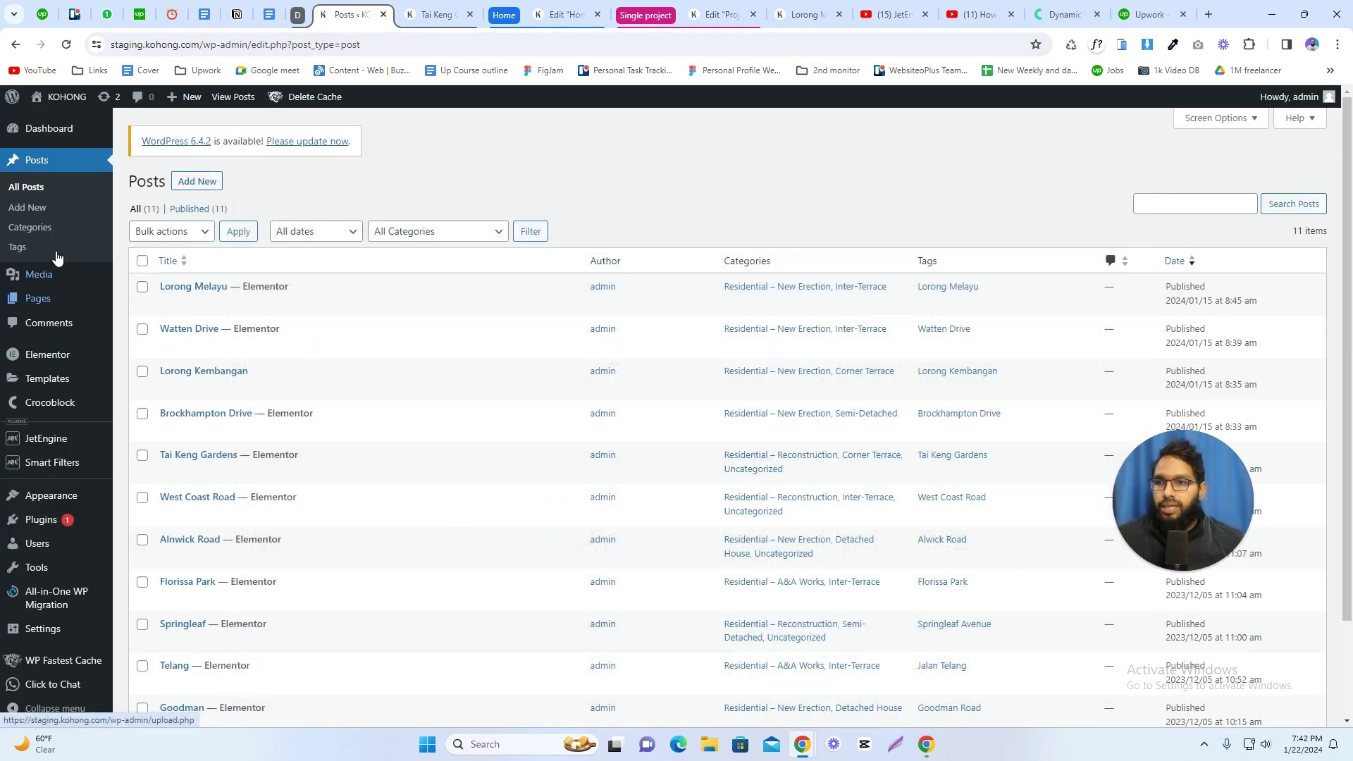
mouse_move(46, 438)
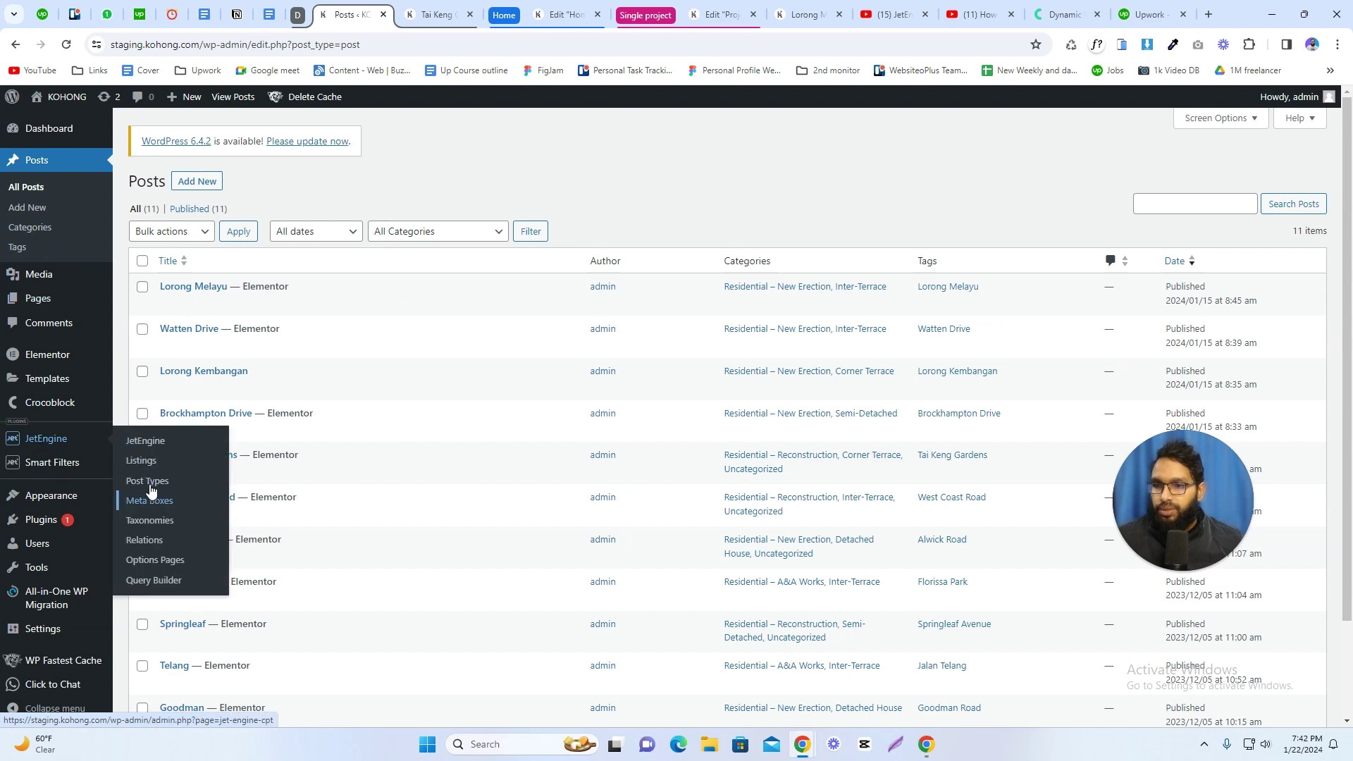
click(149, 500)
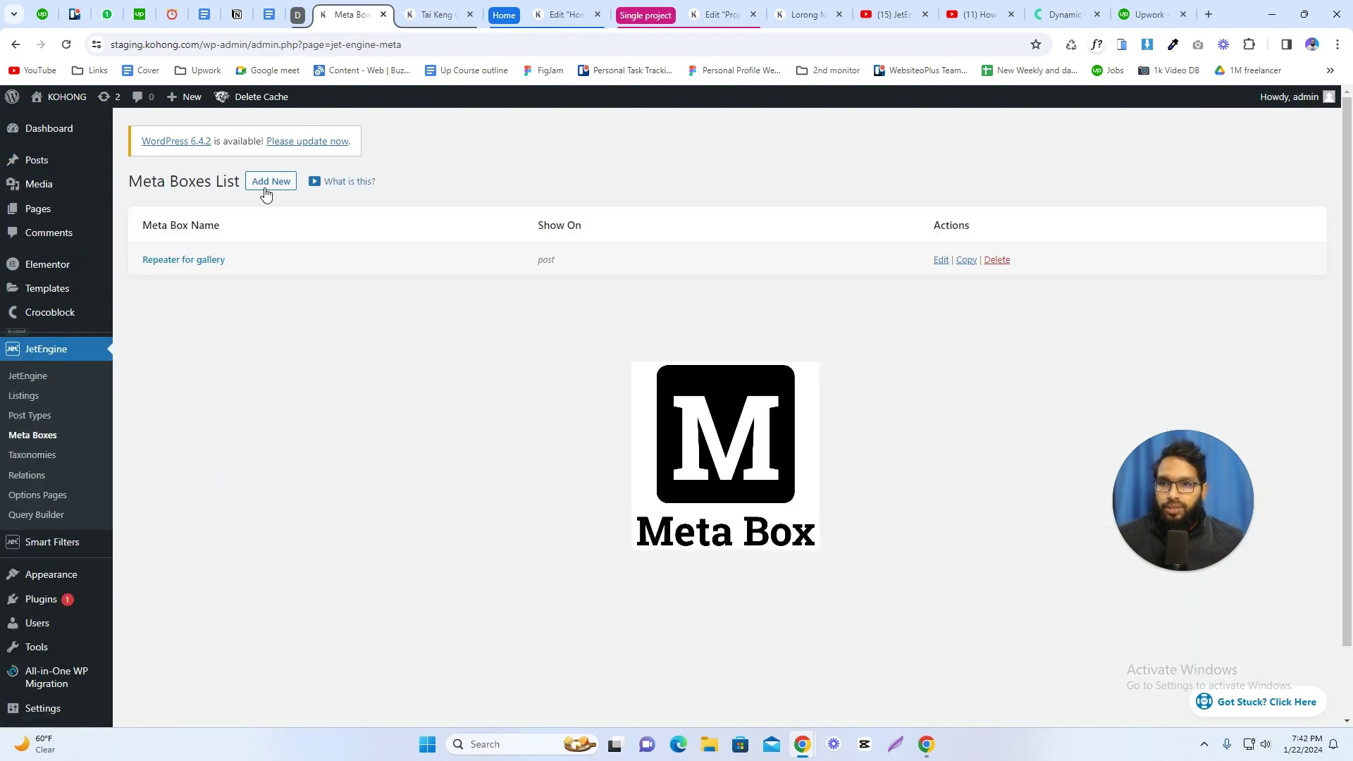
click(266, 185)
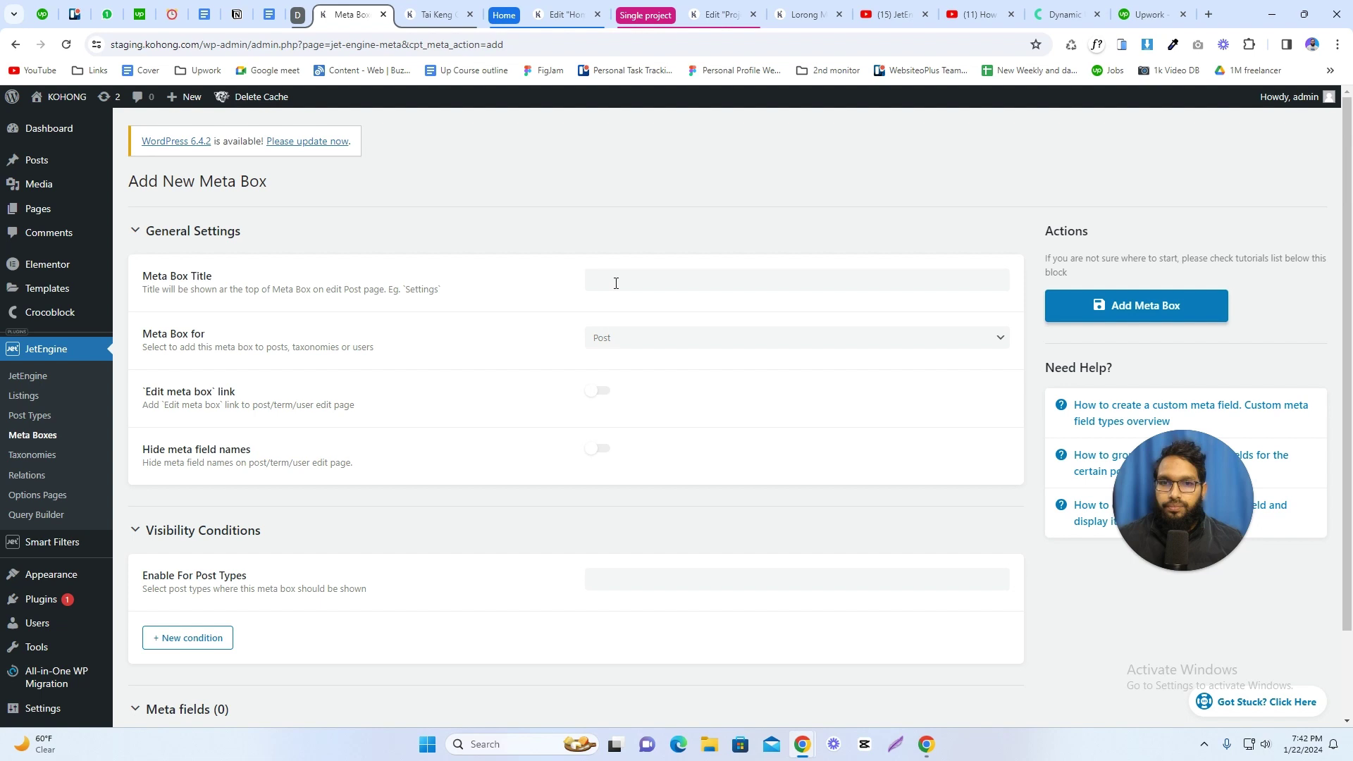
Title the meta box 'Image gallery' and enable it for Posts.
click(615, 282)
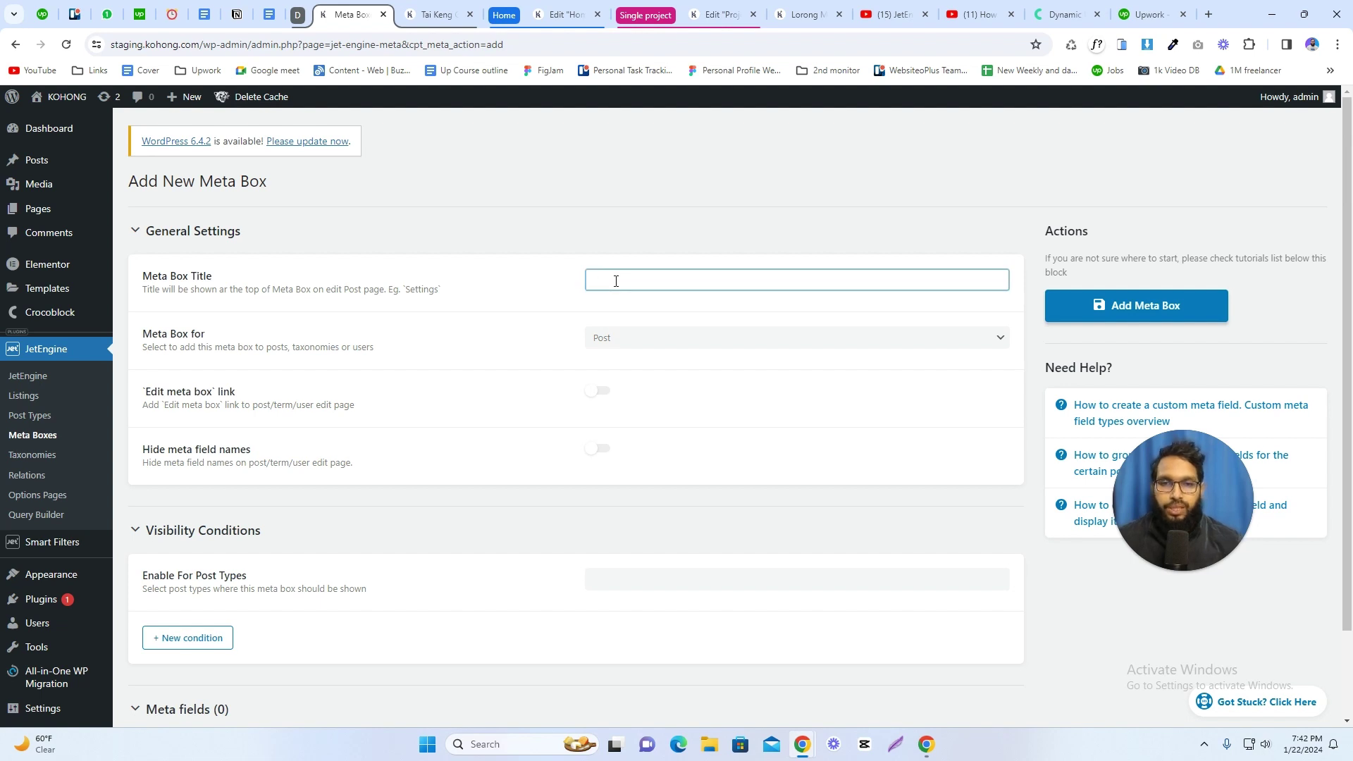
text(Image gallary)
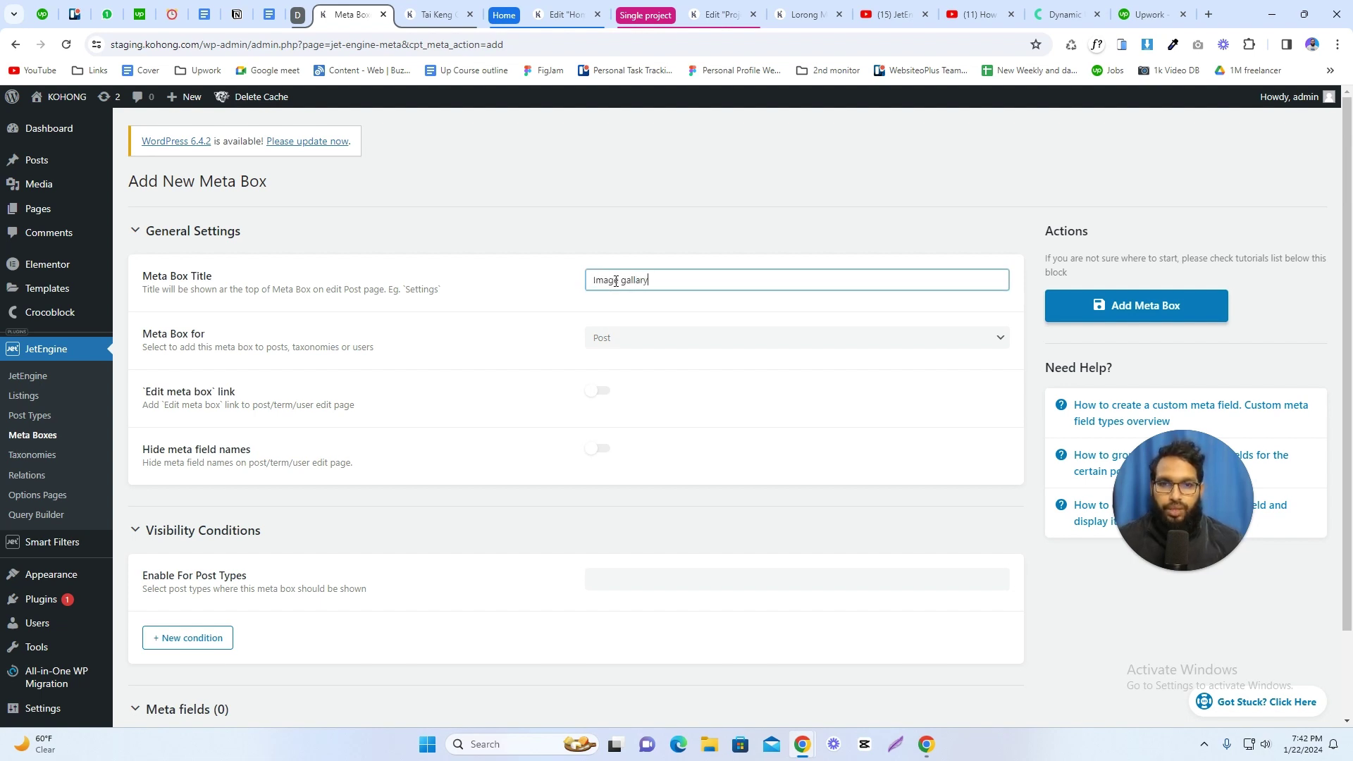
click(539, 321)
scroll(606, 341, down, 2)
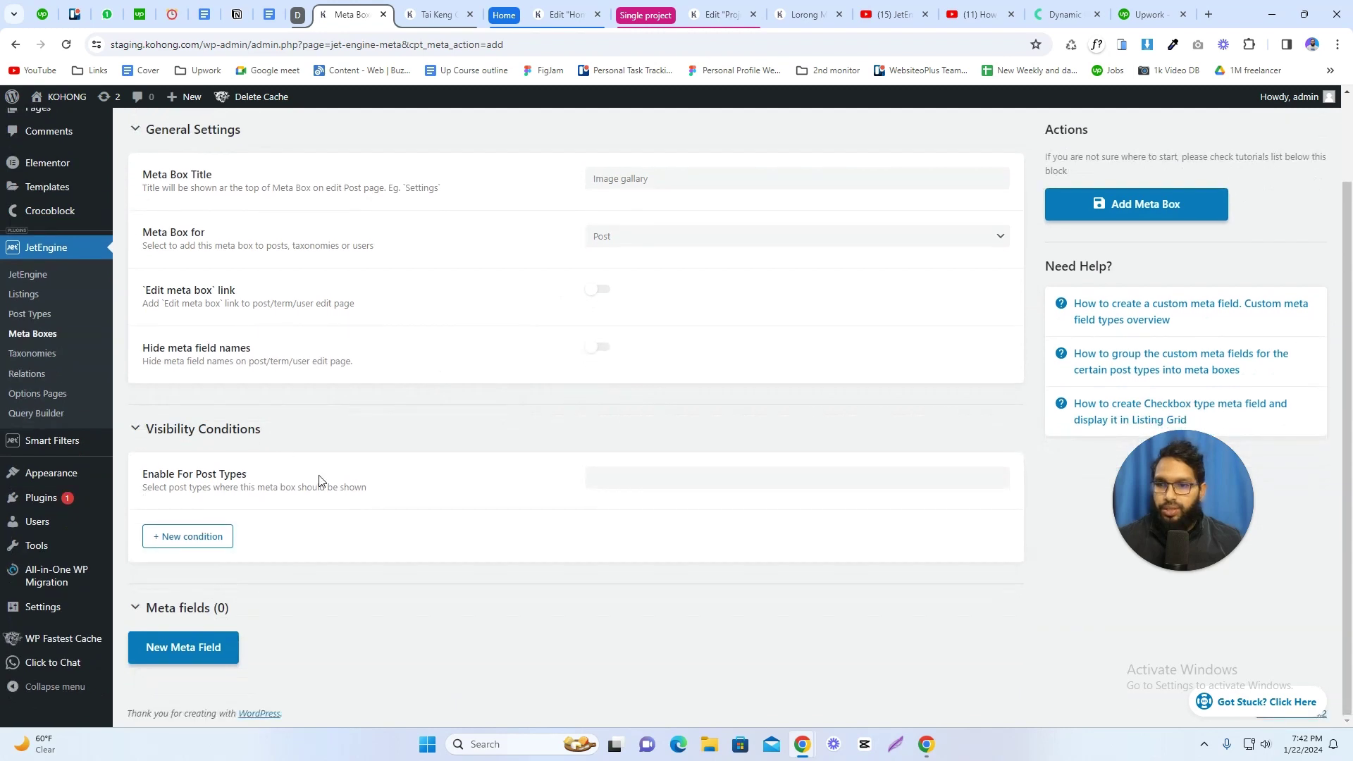
click(615, 470)
click(613, 519)
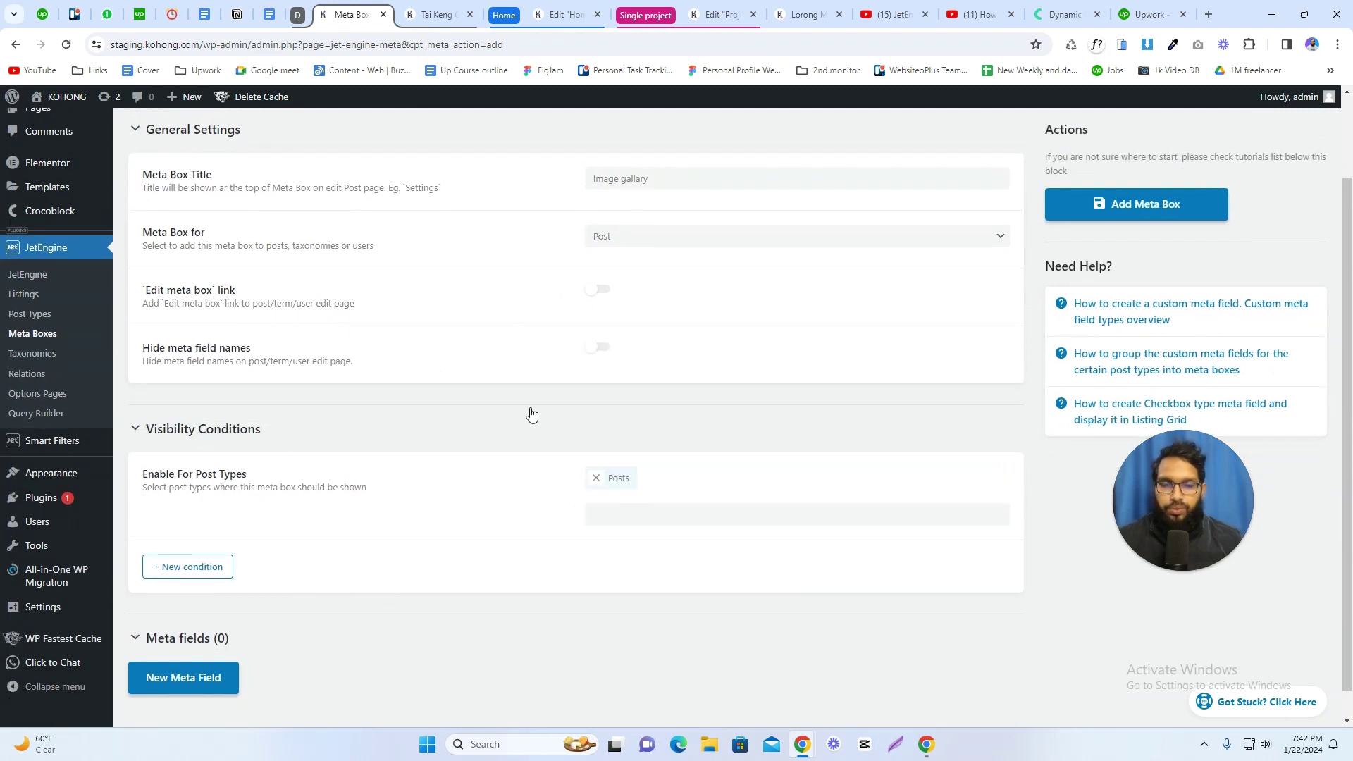
scroll(367, 508, down, 1)
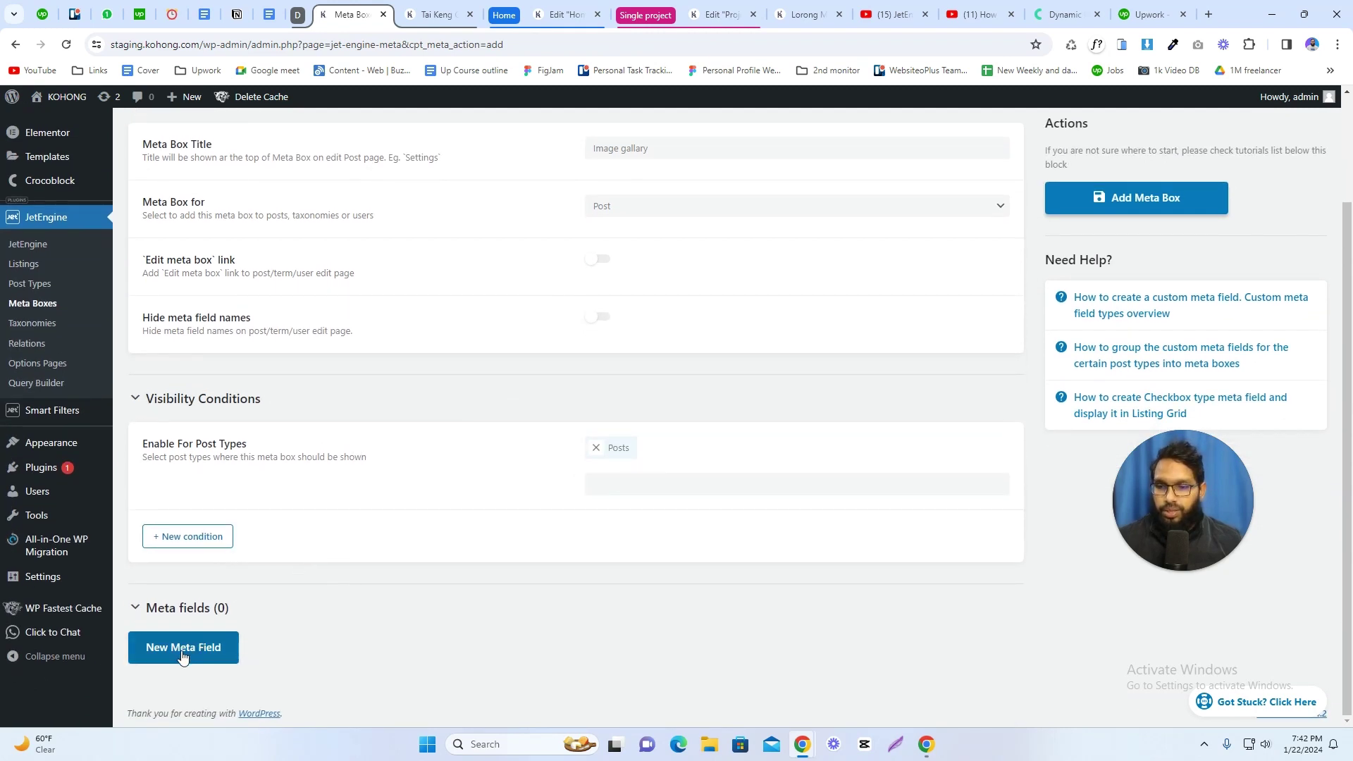
Add a Repeater-type meta field labelled 'Post gallery' with ID post-gallery.
click(185, 647)
scroll(389, 553, down, 3)
click(629, 484)
text(P)
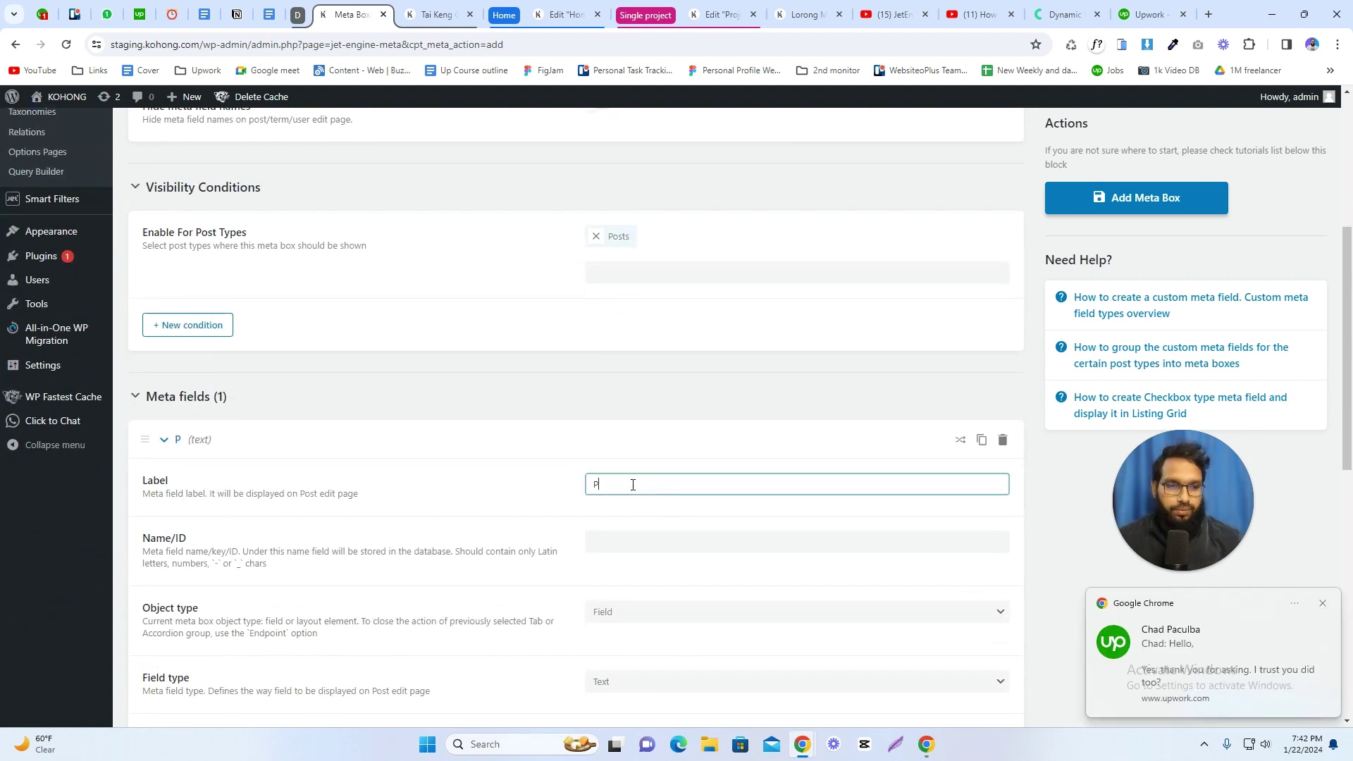
text(ost gallery)
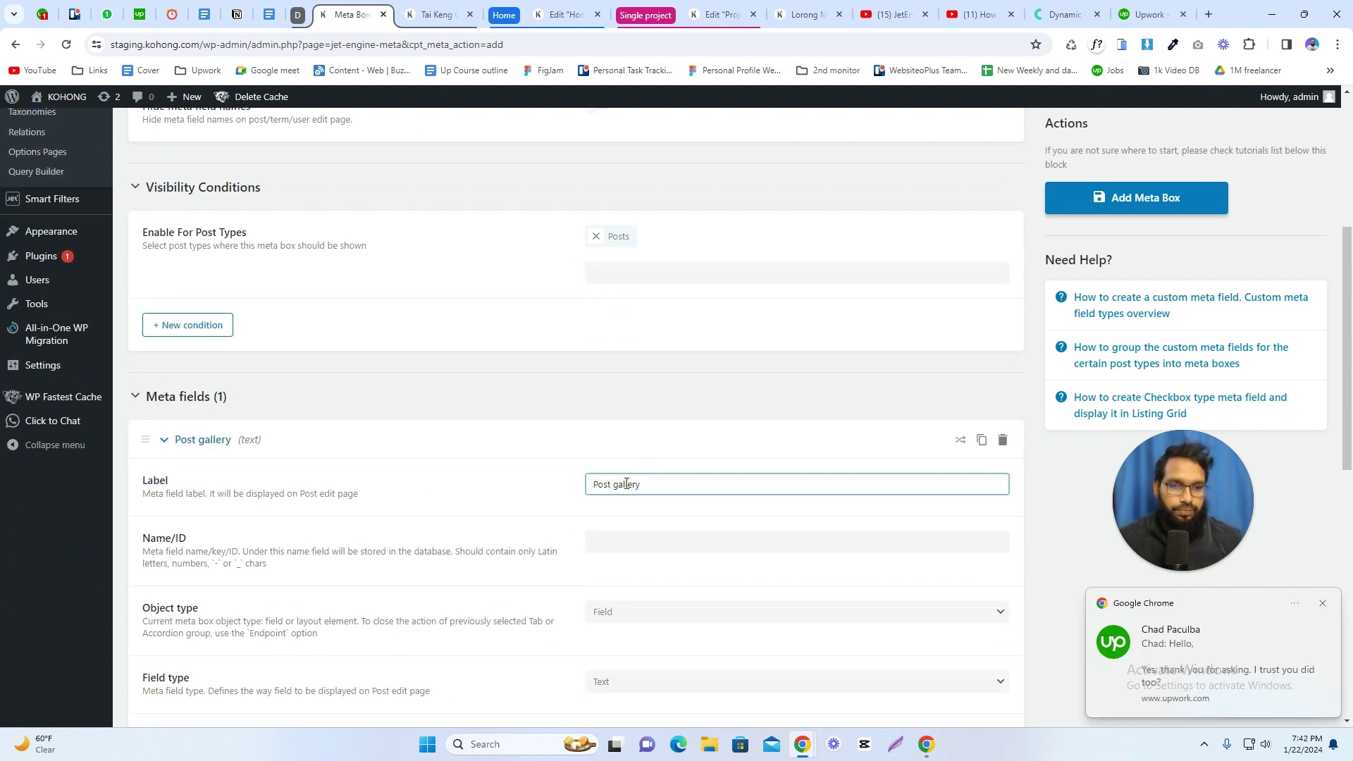
click(508, 484)
scroll(292, 392, down, 4)
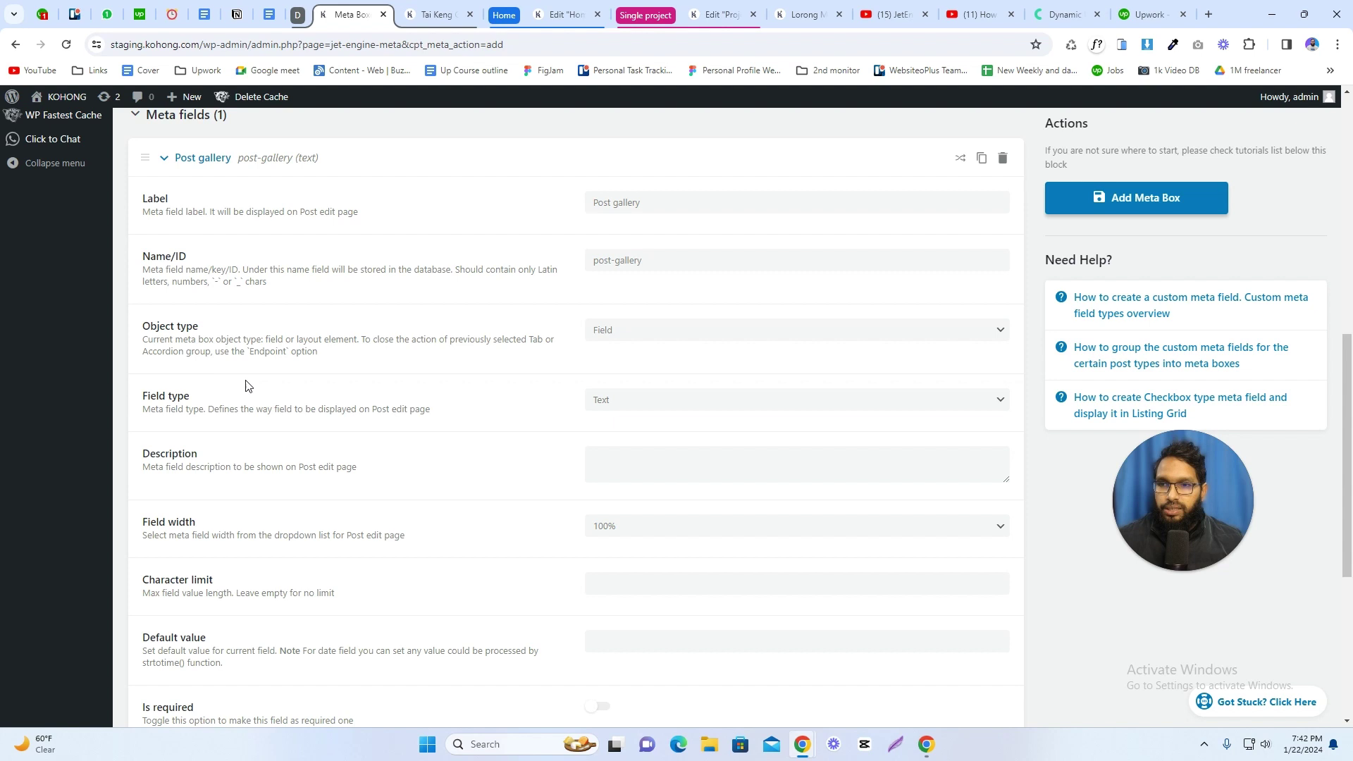
click(616, 405)
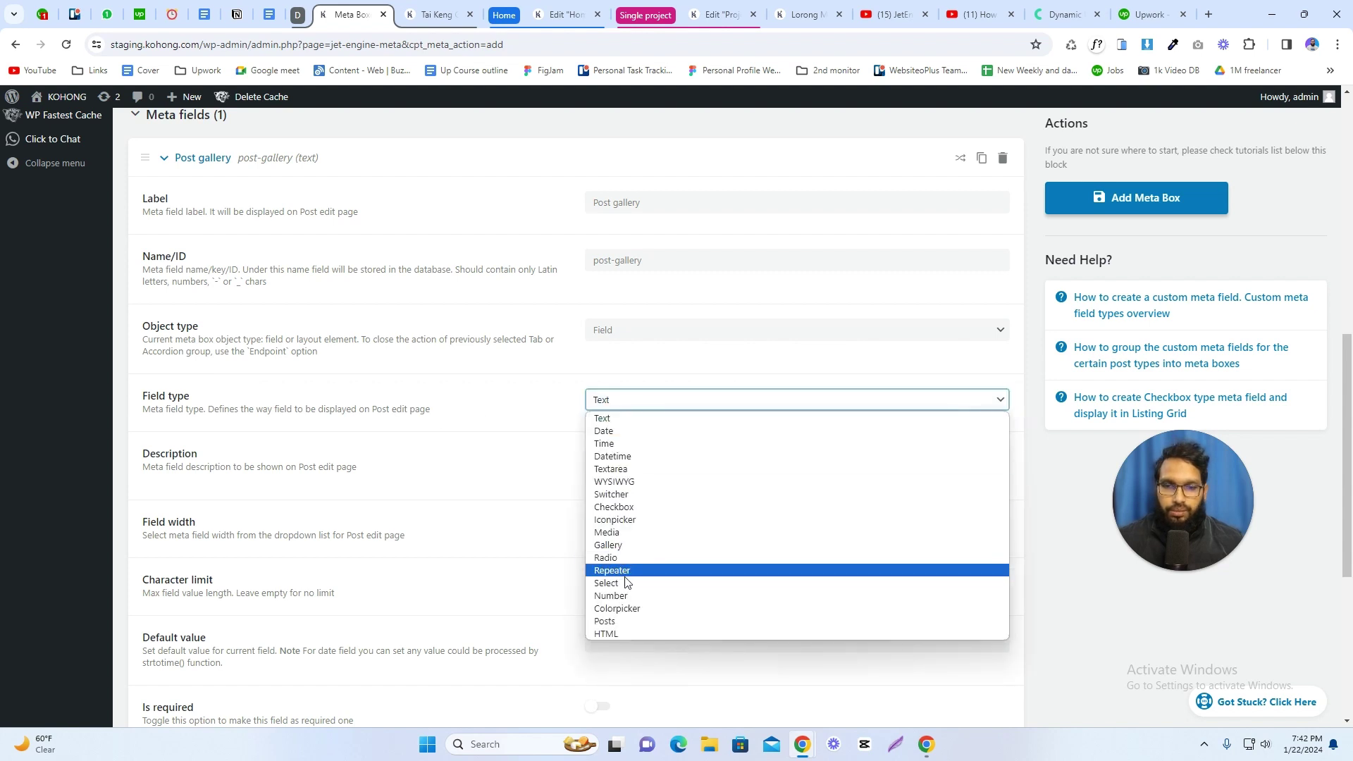
click(624, 577)
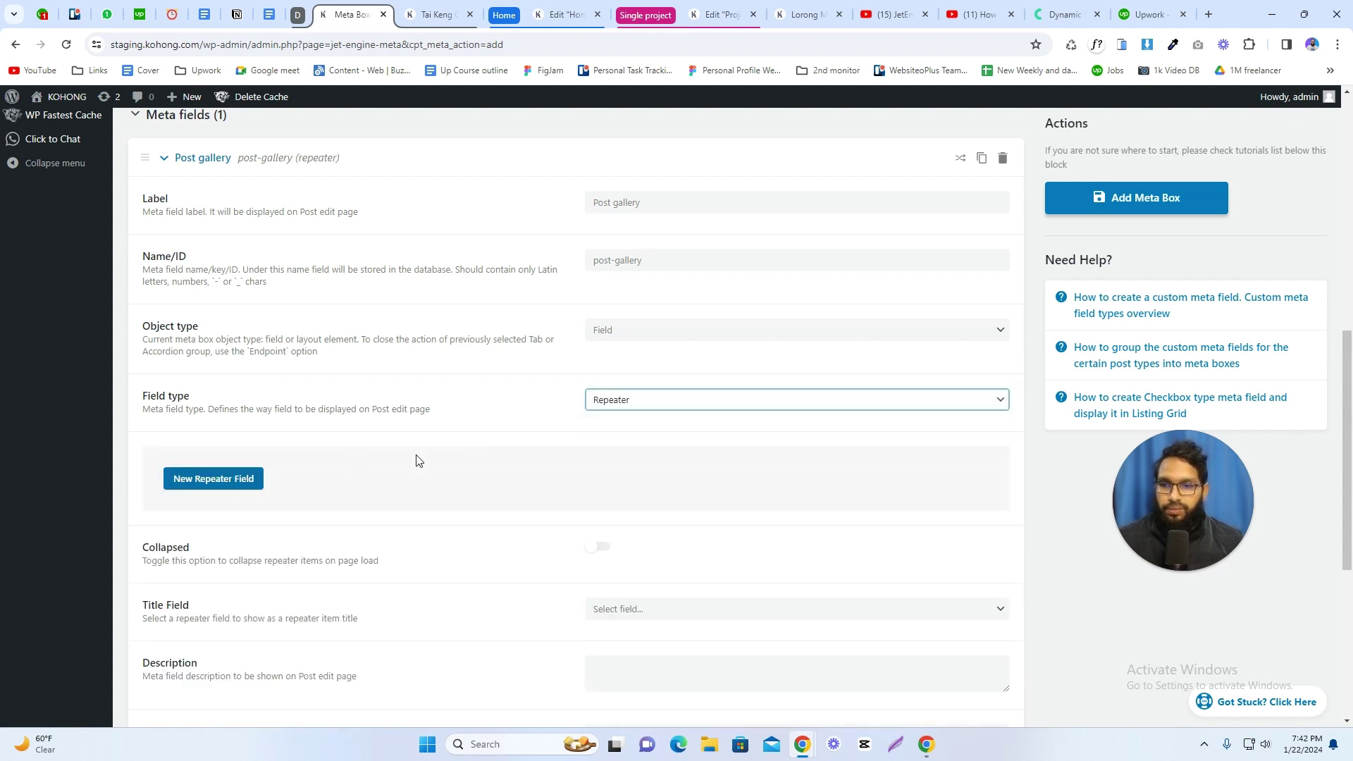
scroll(455, 416, up, 2)
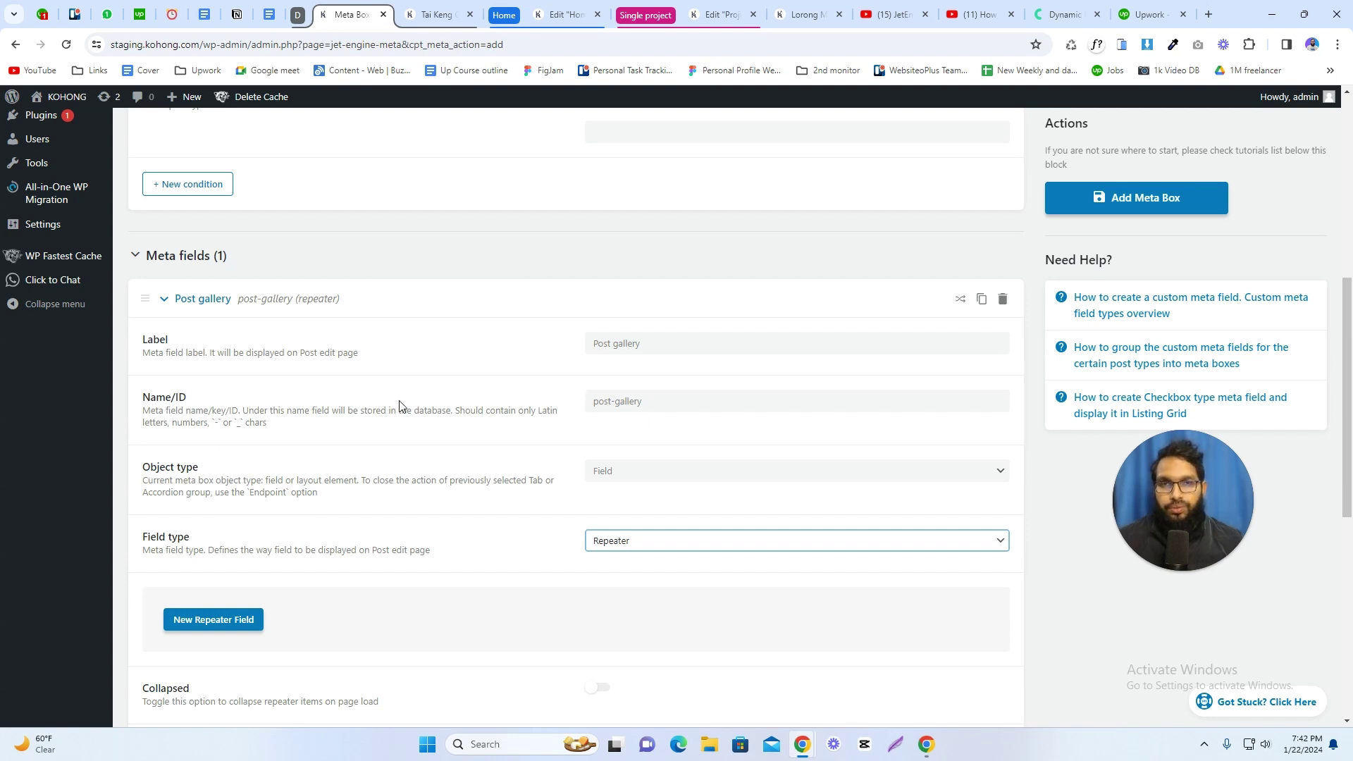
scroll(358, 431, down, 2)
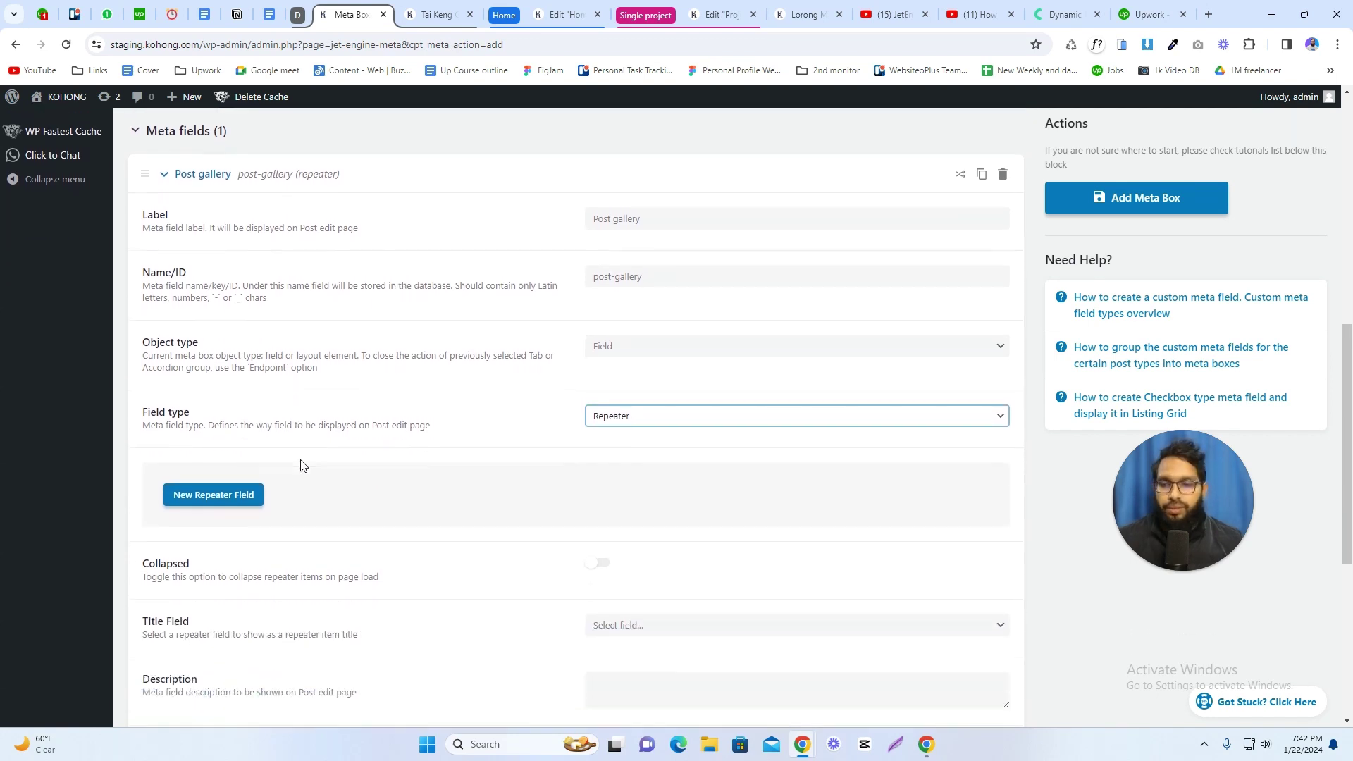
Add a Gallery-type sub-field named 'pgallery' to the Post gallery repeater.
click(202, 477)
scroll(504, 480, down, 1)
scroll(505, 480, down, 1)
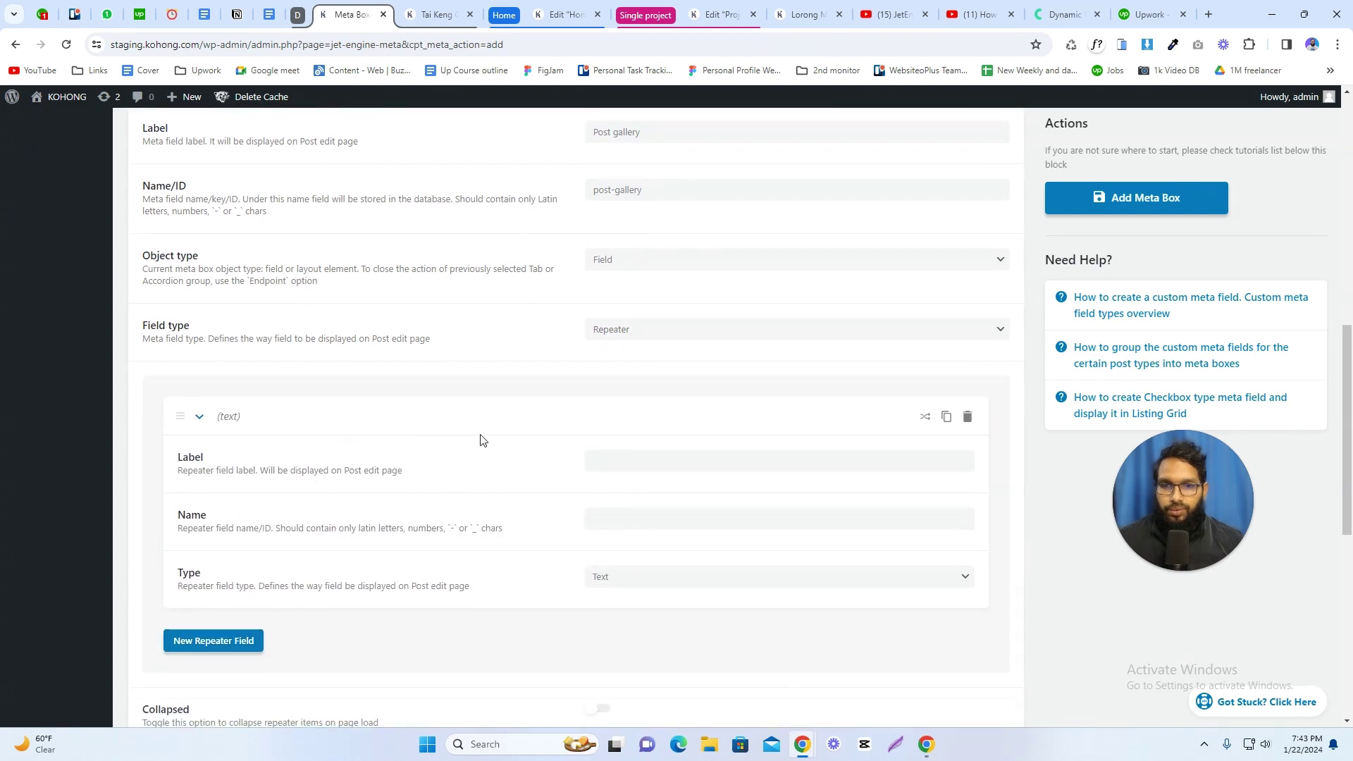
click(624, 459)
text(p)
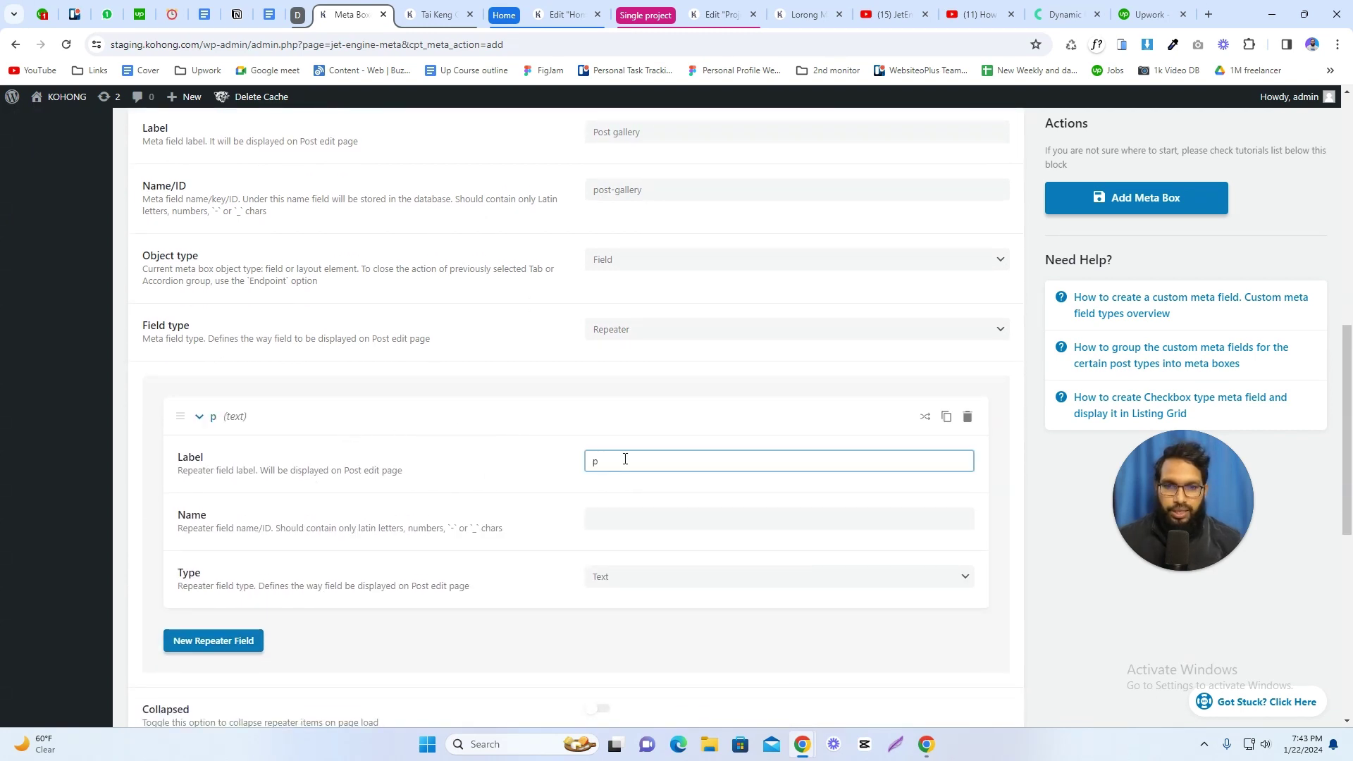
text(gallery)
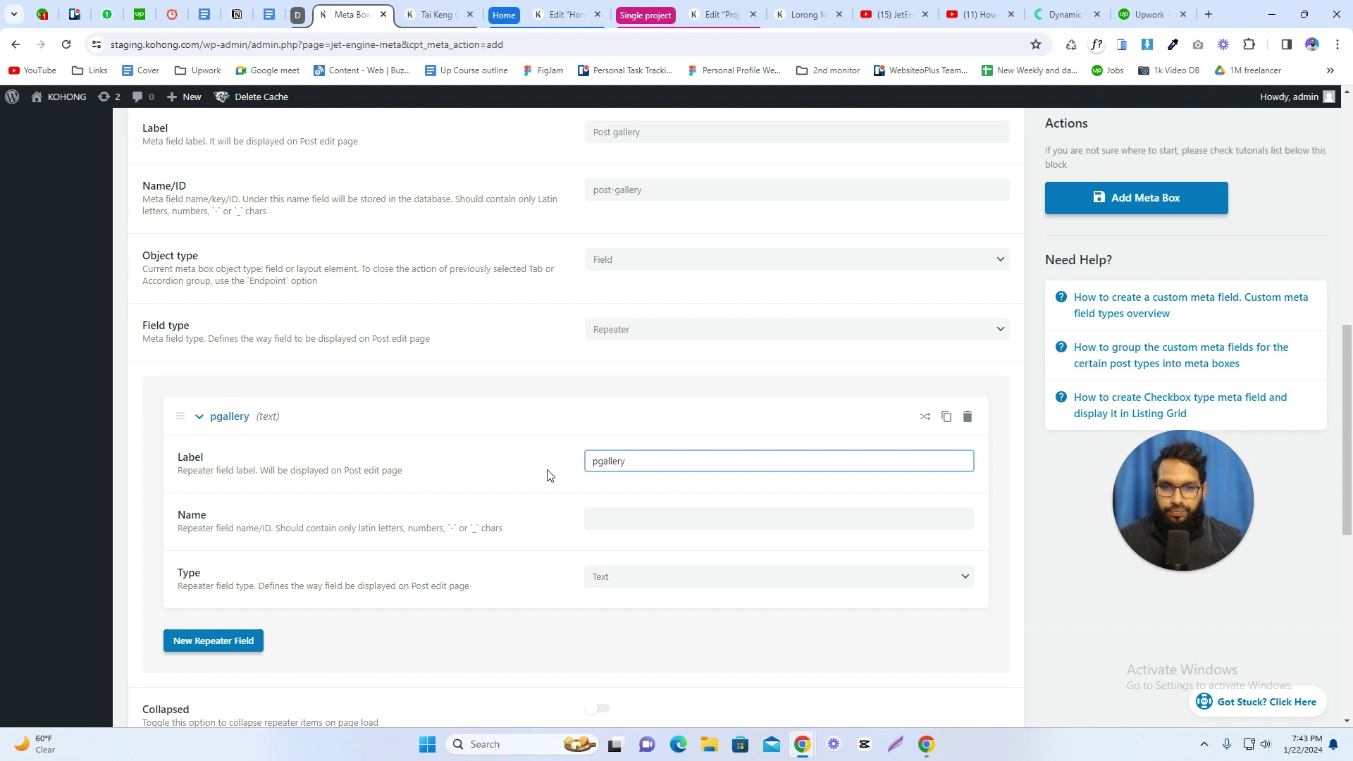
click(549, 475)
scroll(542, 546, down, 1)
click(639, 513)
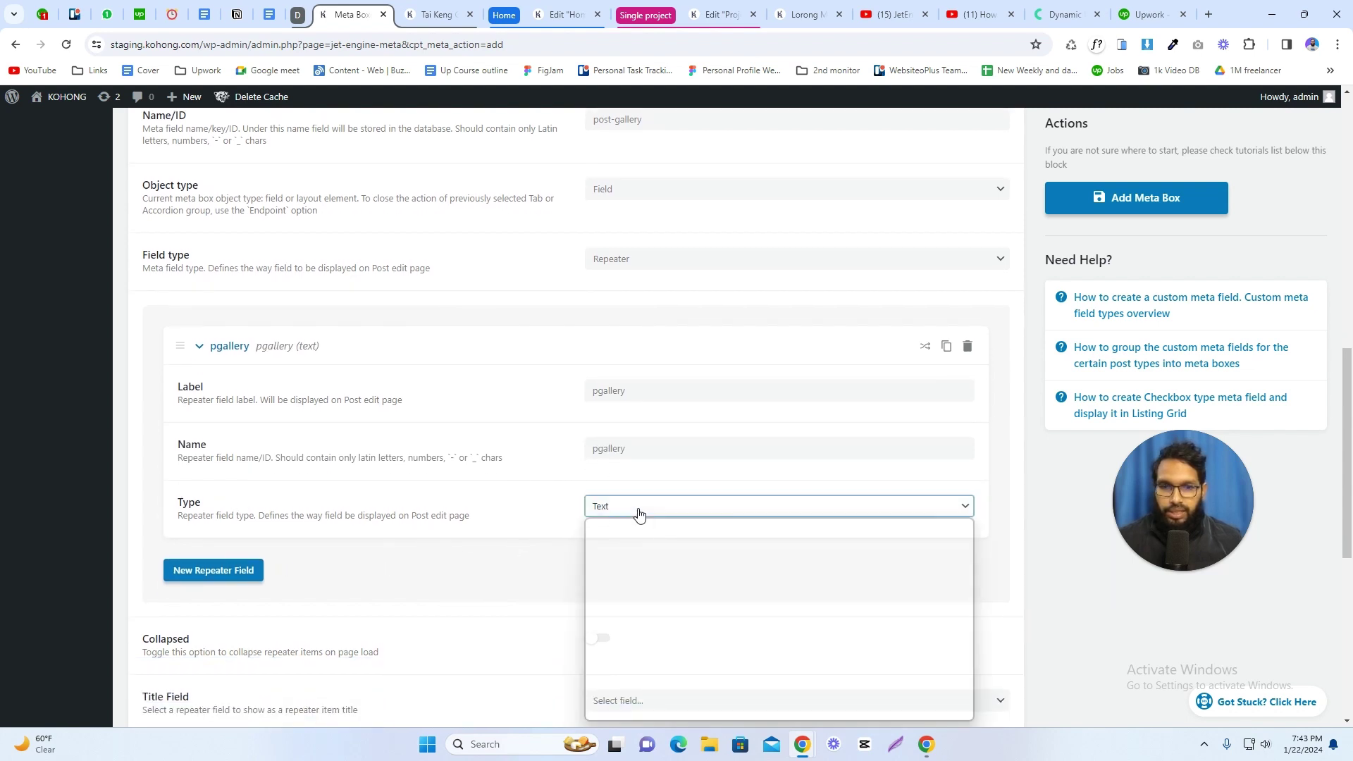
click(634, 642)
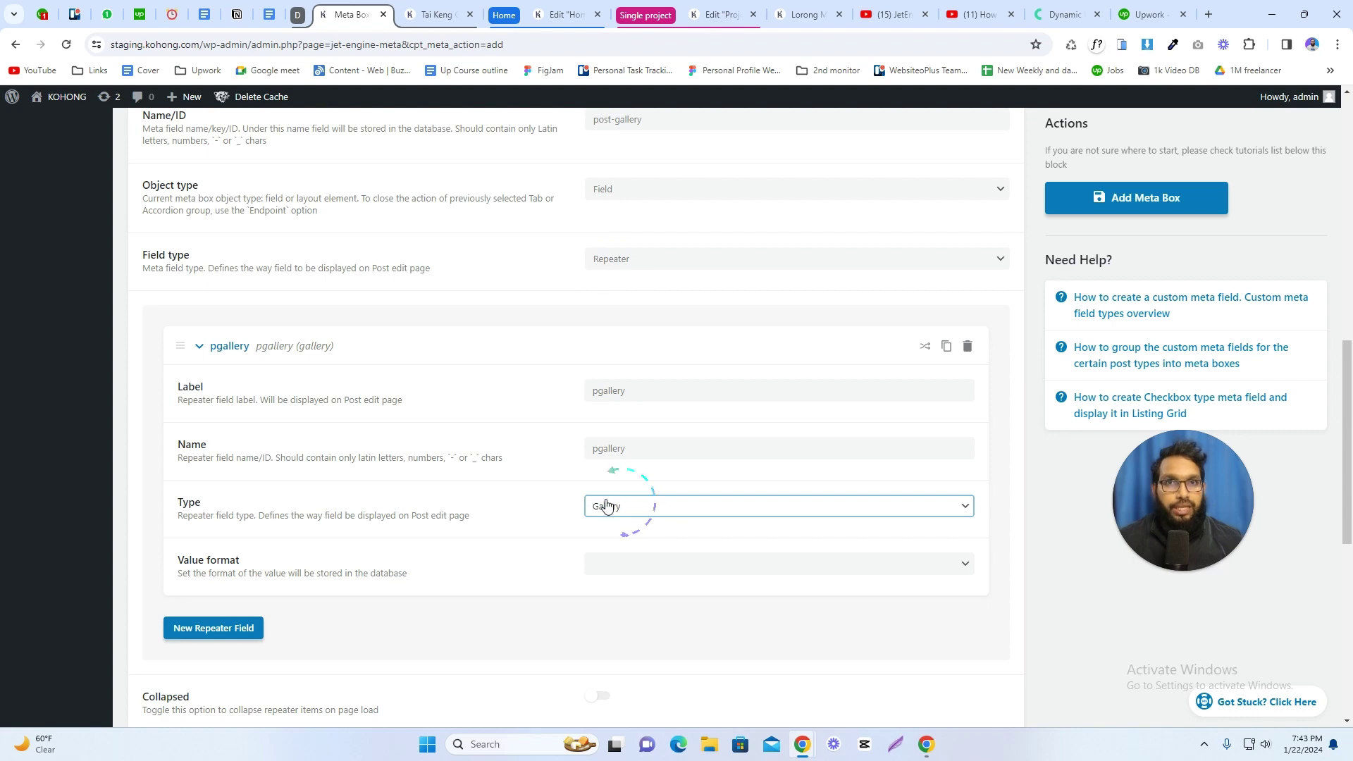
scroll(613, 507, up, 1)
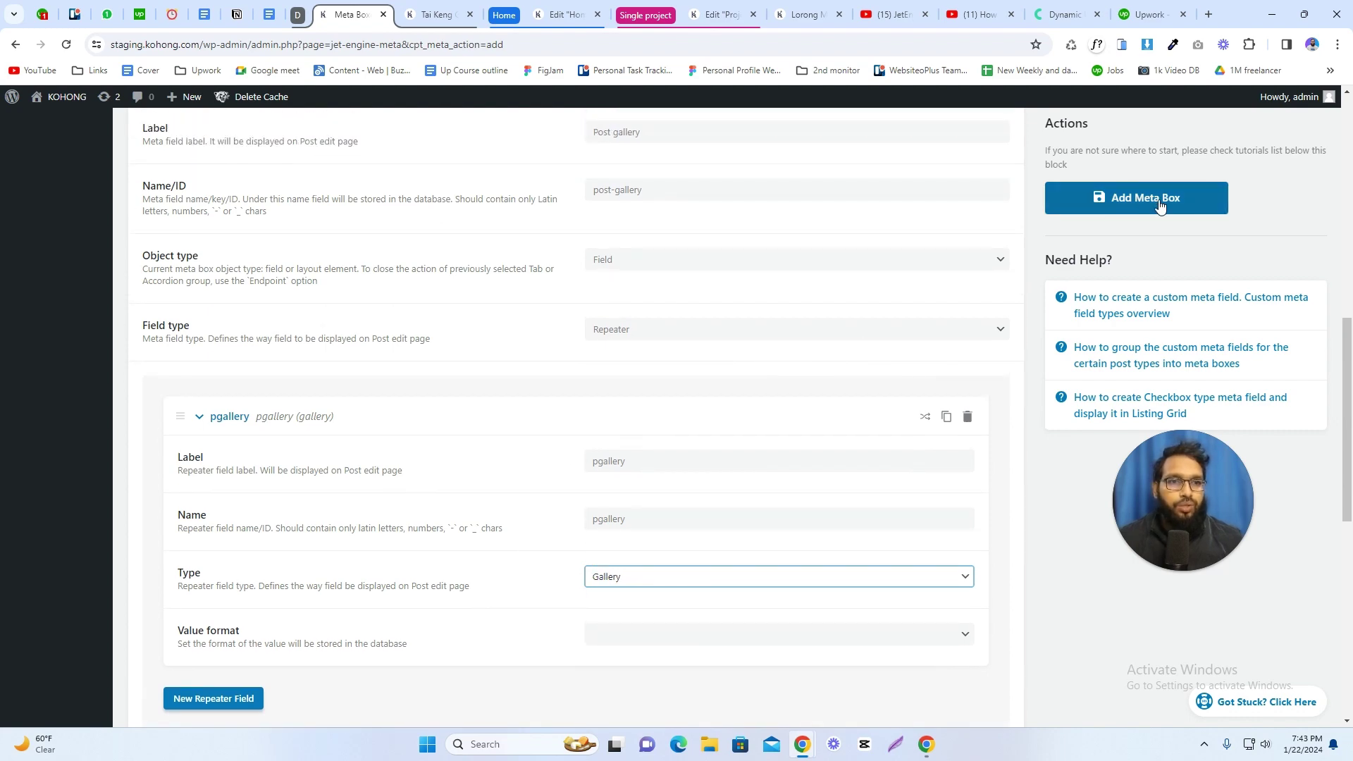
Return to the meta box list and open the existing 'Repeater for gallery' meta box.
scroll(531, 247, up, 2)
scroll(224, 301, up, 5)
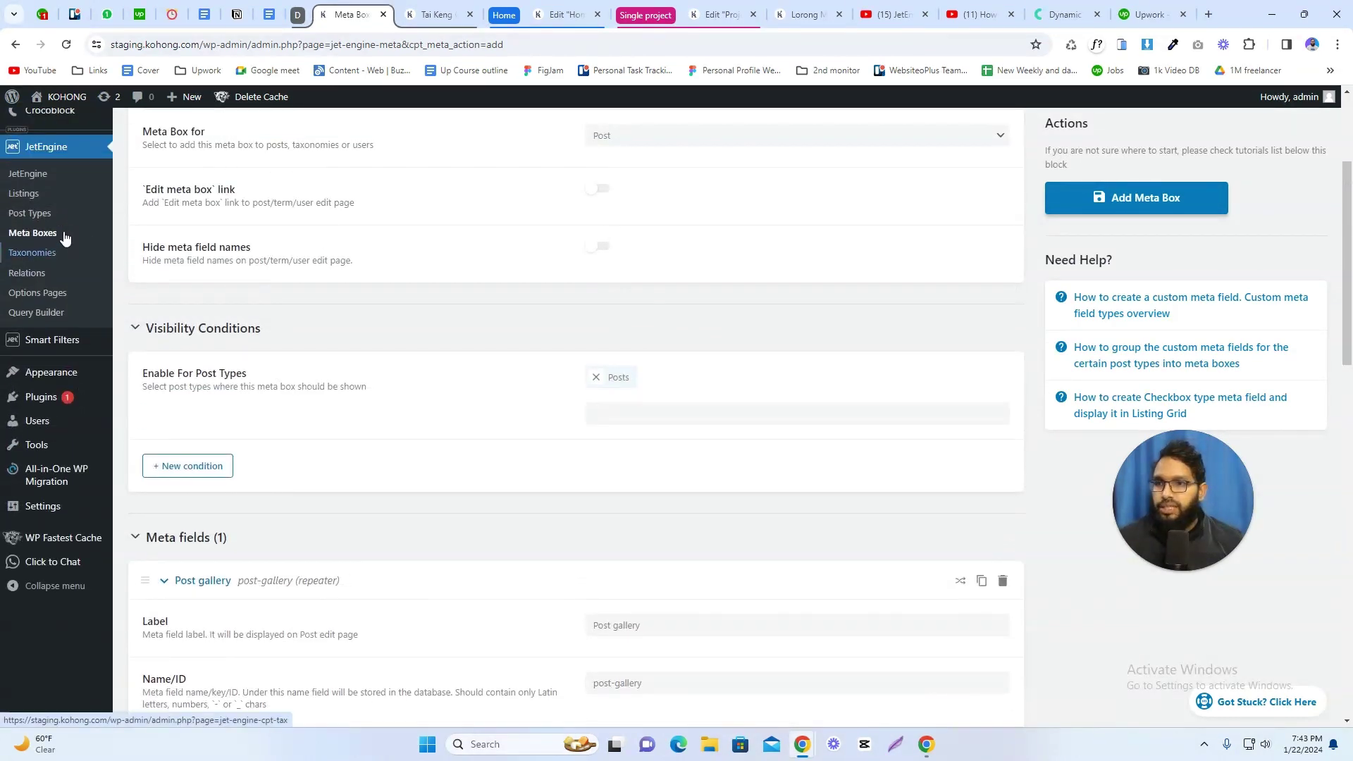
click(32, 233)
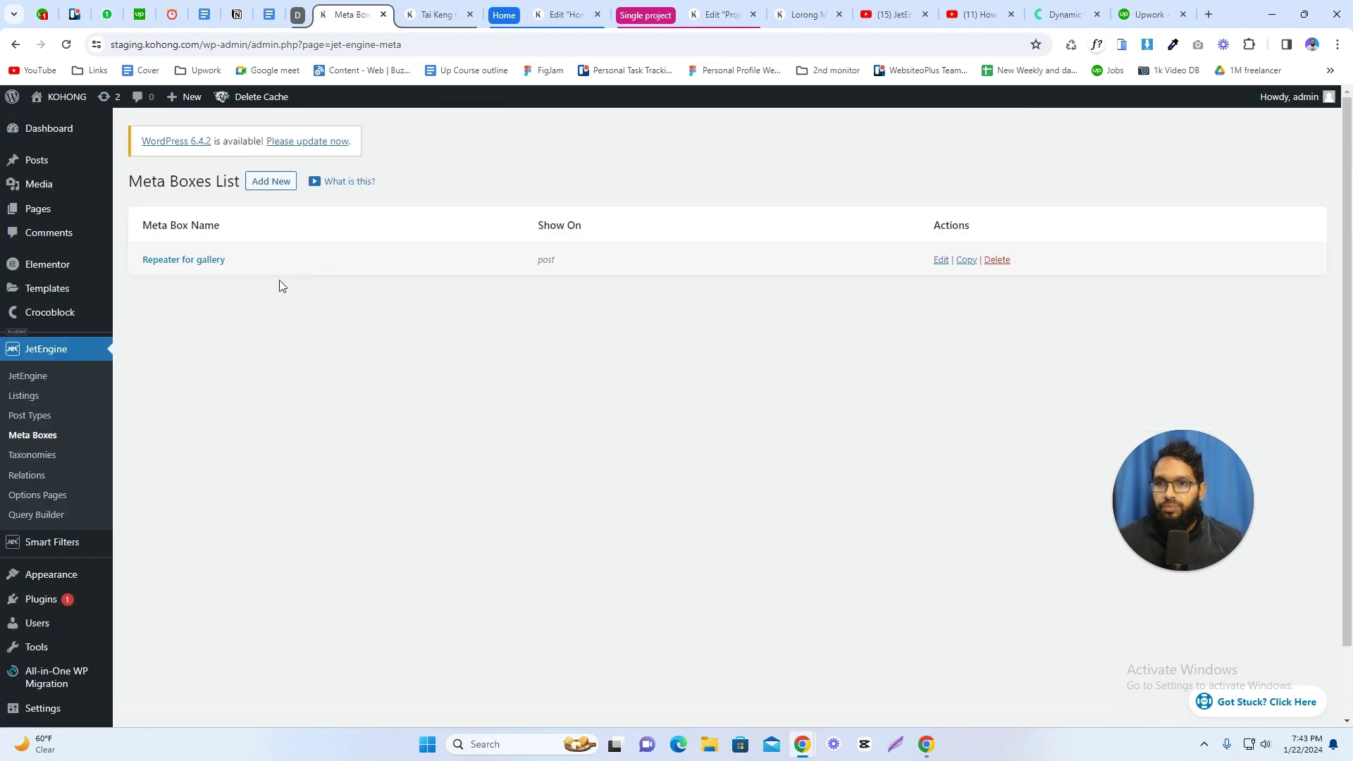
click(218, 266)
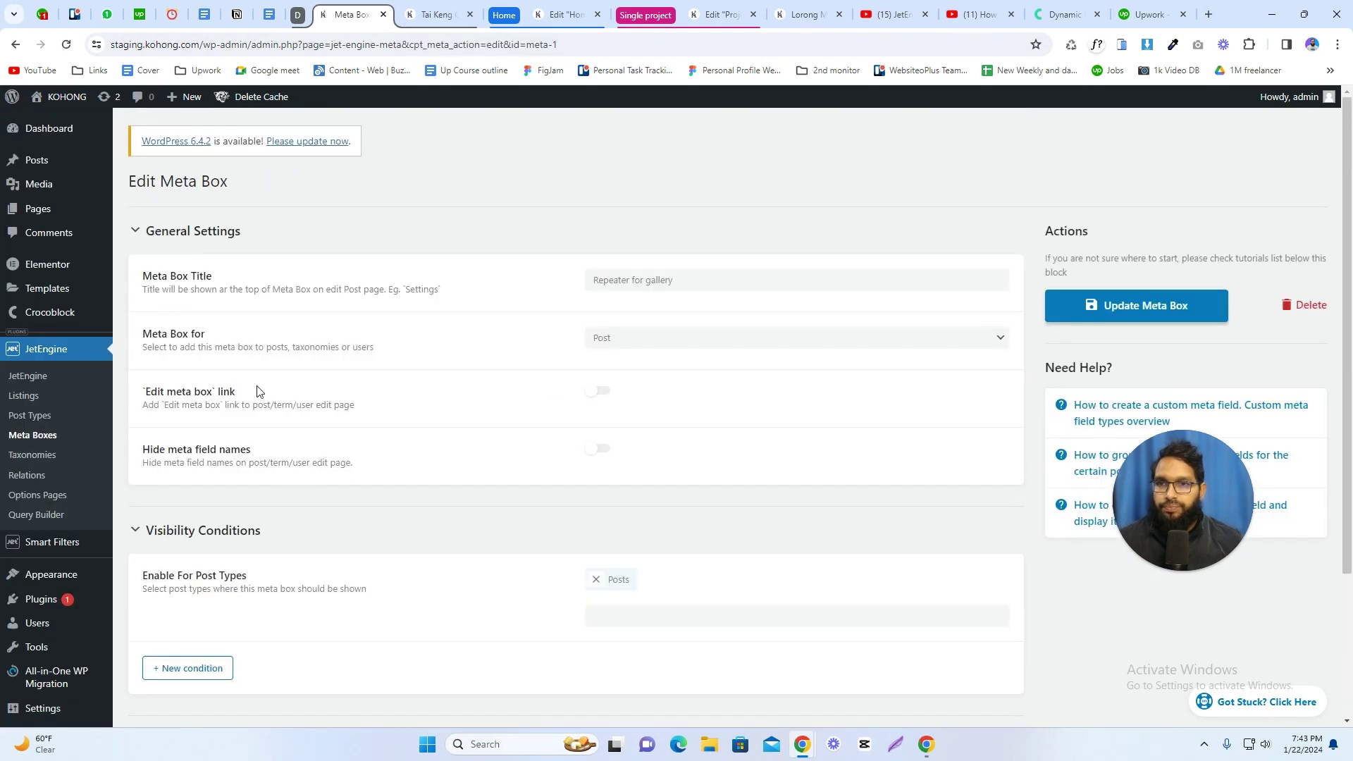
Expand the Project Gallery field and its gallery-type PRepeater subfield to review settings.
scroll(644, 277, down, 1)
scroll(644, 277, down, 1)
scroll(574, 378, down, 1)
scroll(508, 441, down, 2)
click(521, 445)
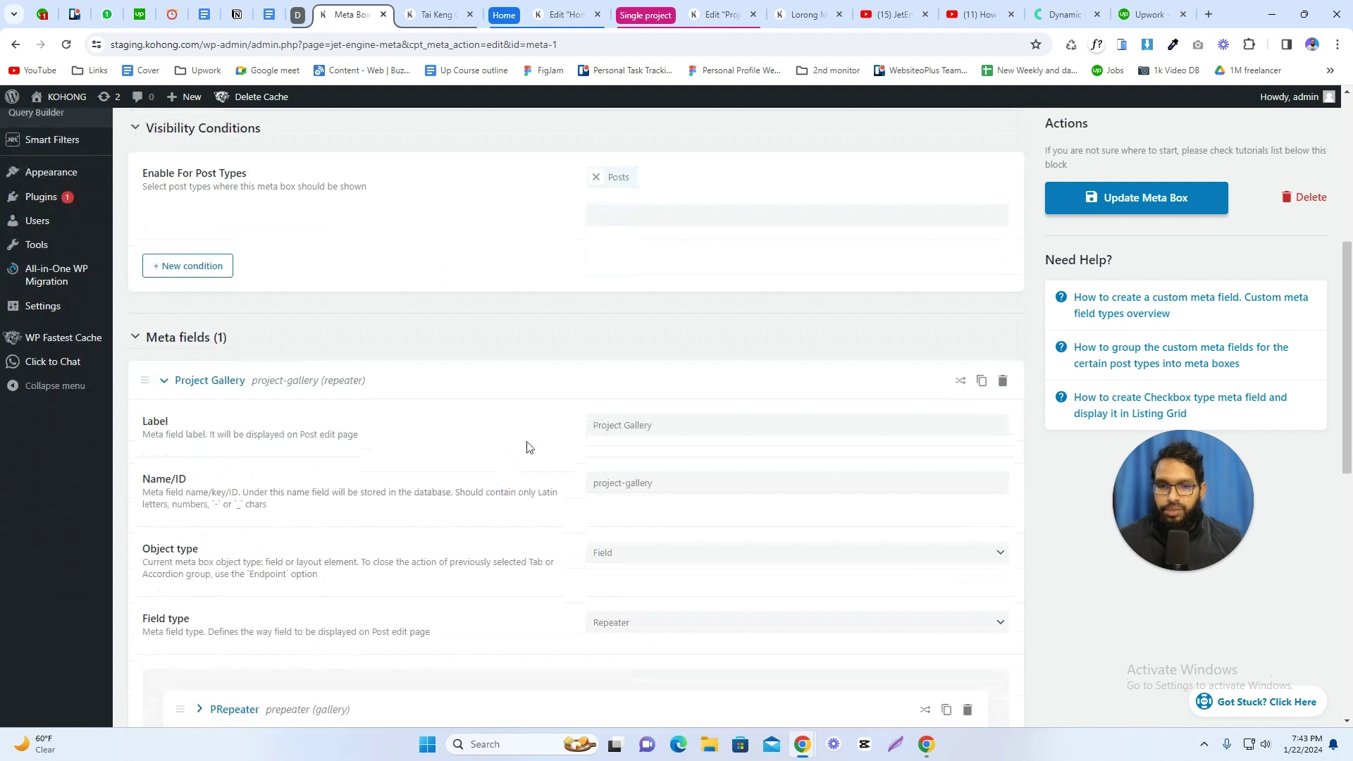
scroll(528, 447, down, 4)
click(254, 499)
scroll(554, 428, down, 2)
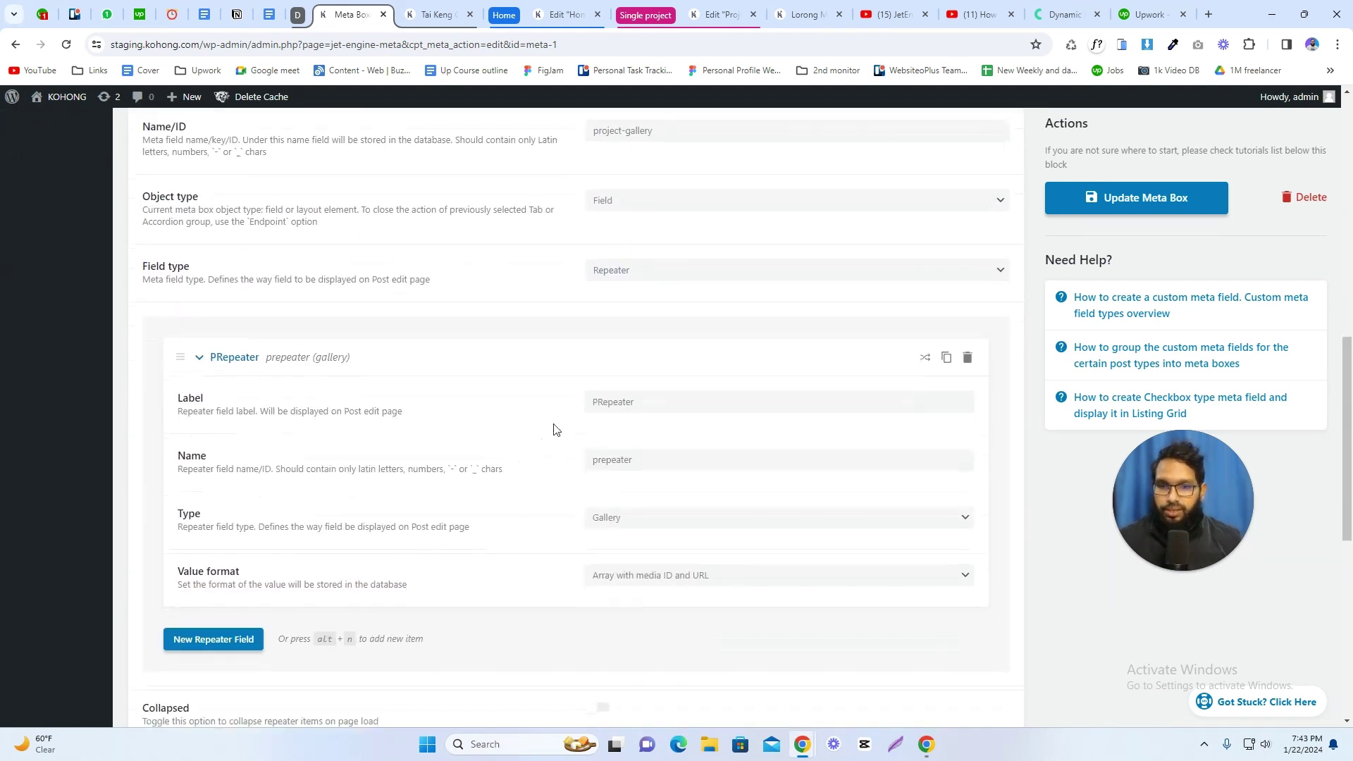
scroll(405, 402, up, 15)
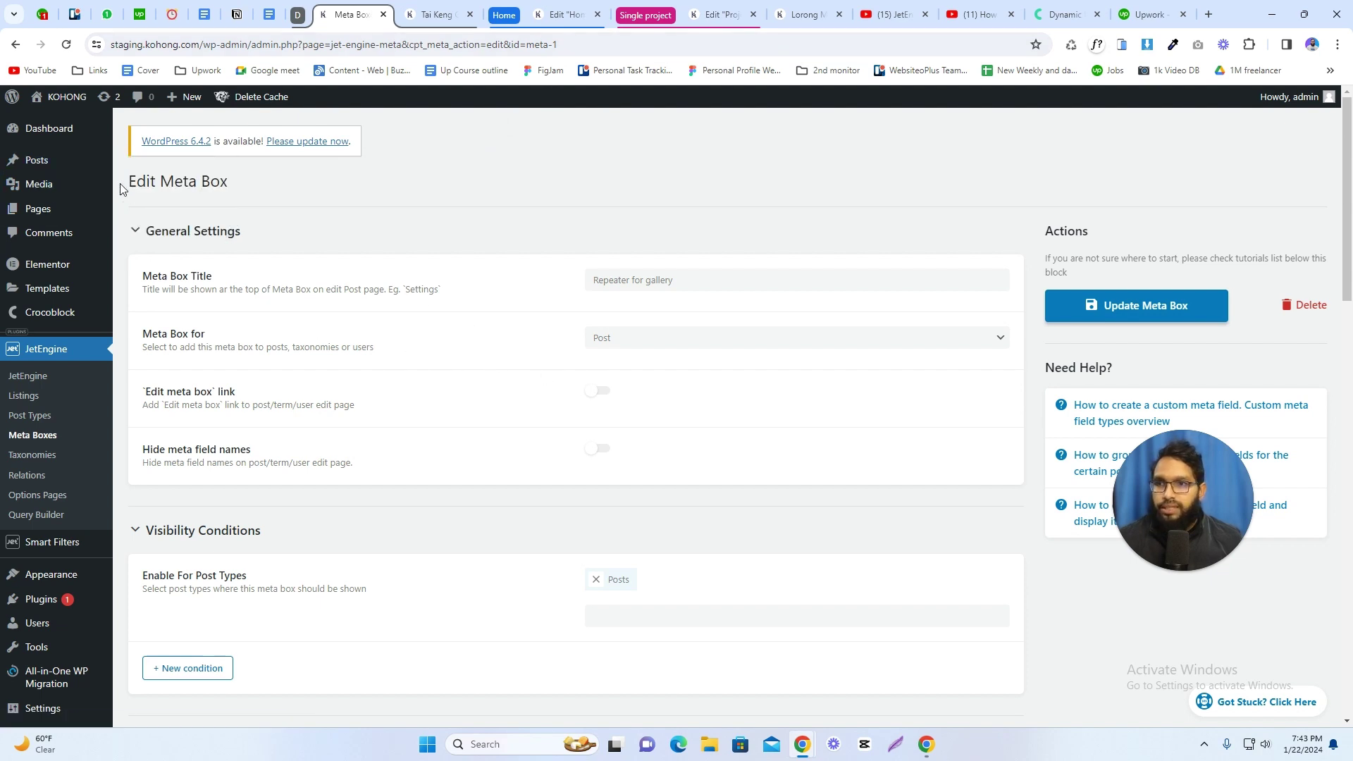
Create a new post with one Project Gallery item, leaving its PRepeater media empty.
mouse_move(36, 159)
click(148, 185)
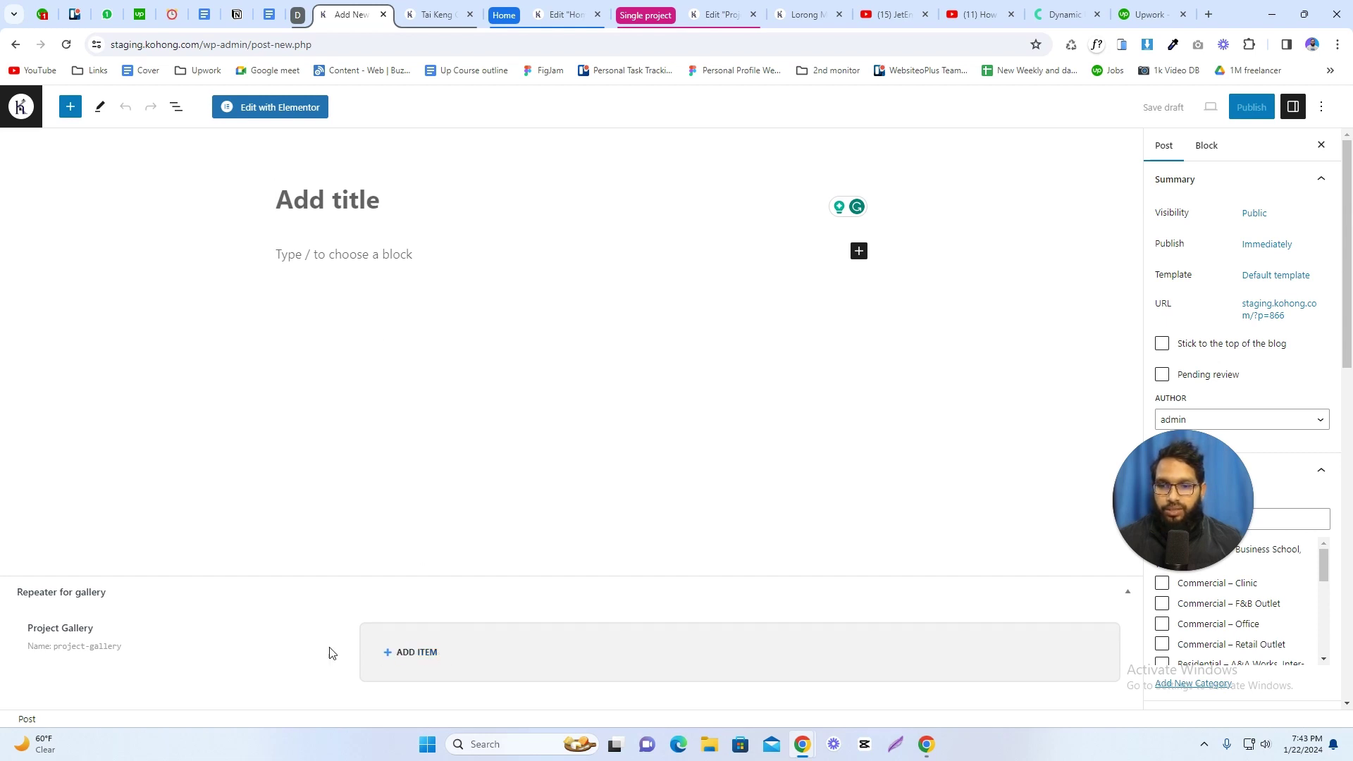
click(407, 651)
click(451, 601)
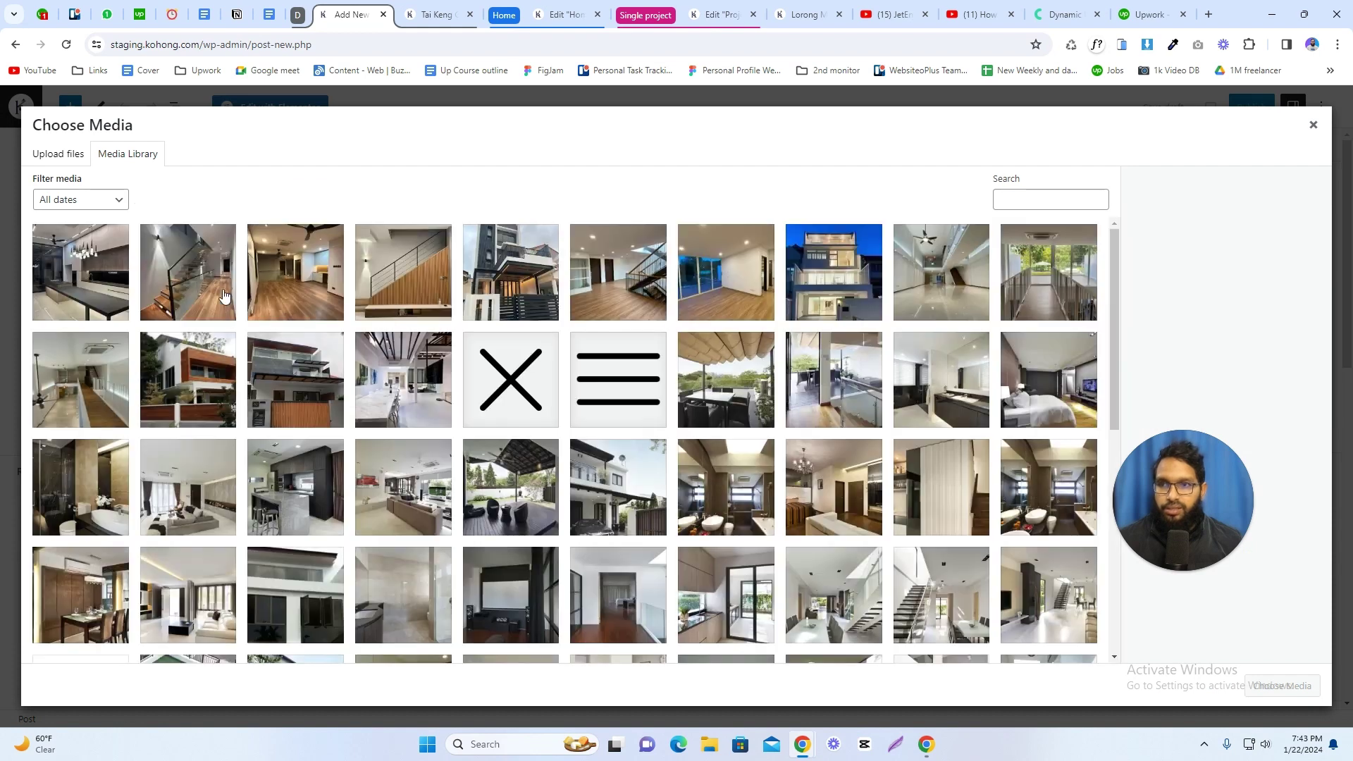
click(1313, 127)
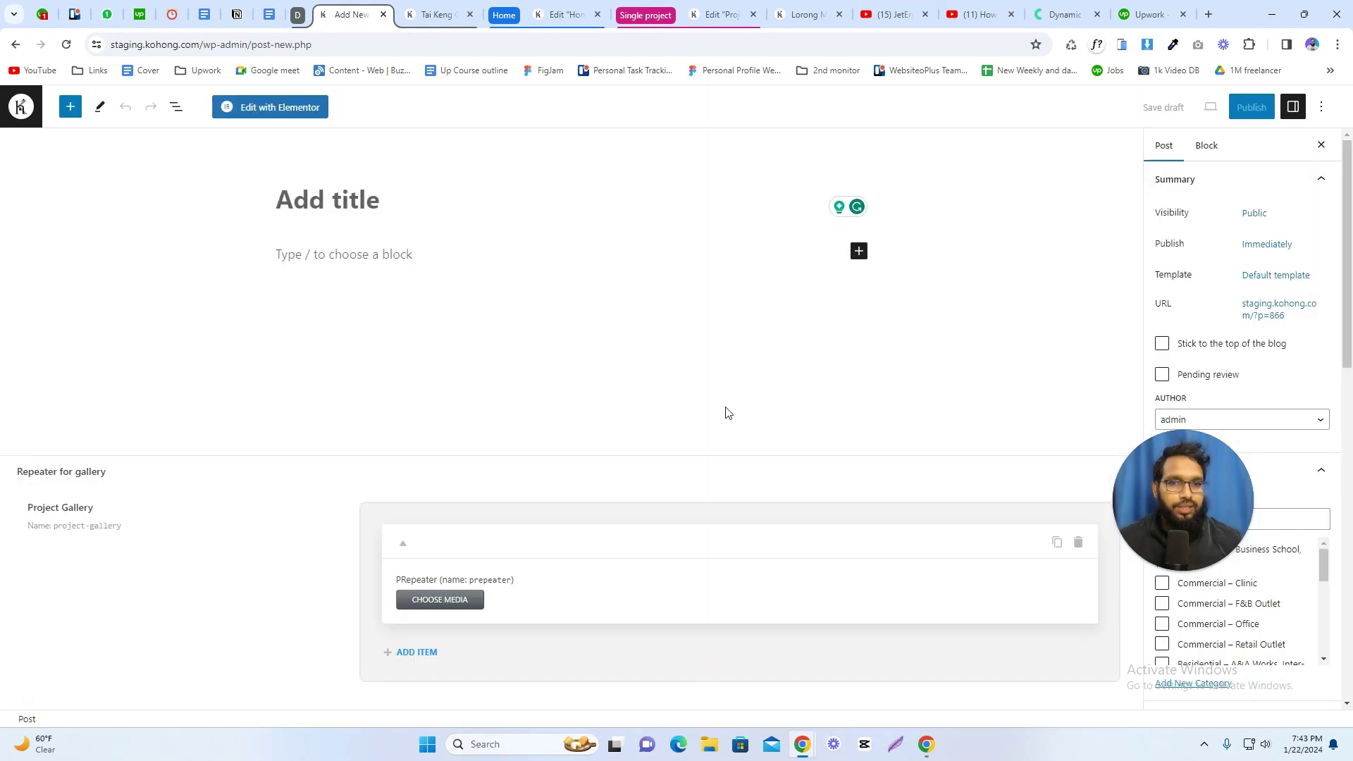
click(8, 119)
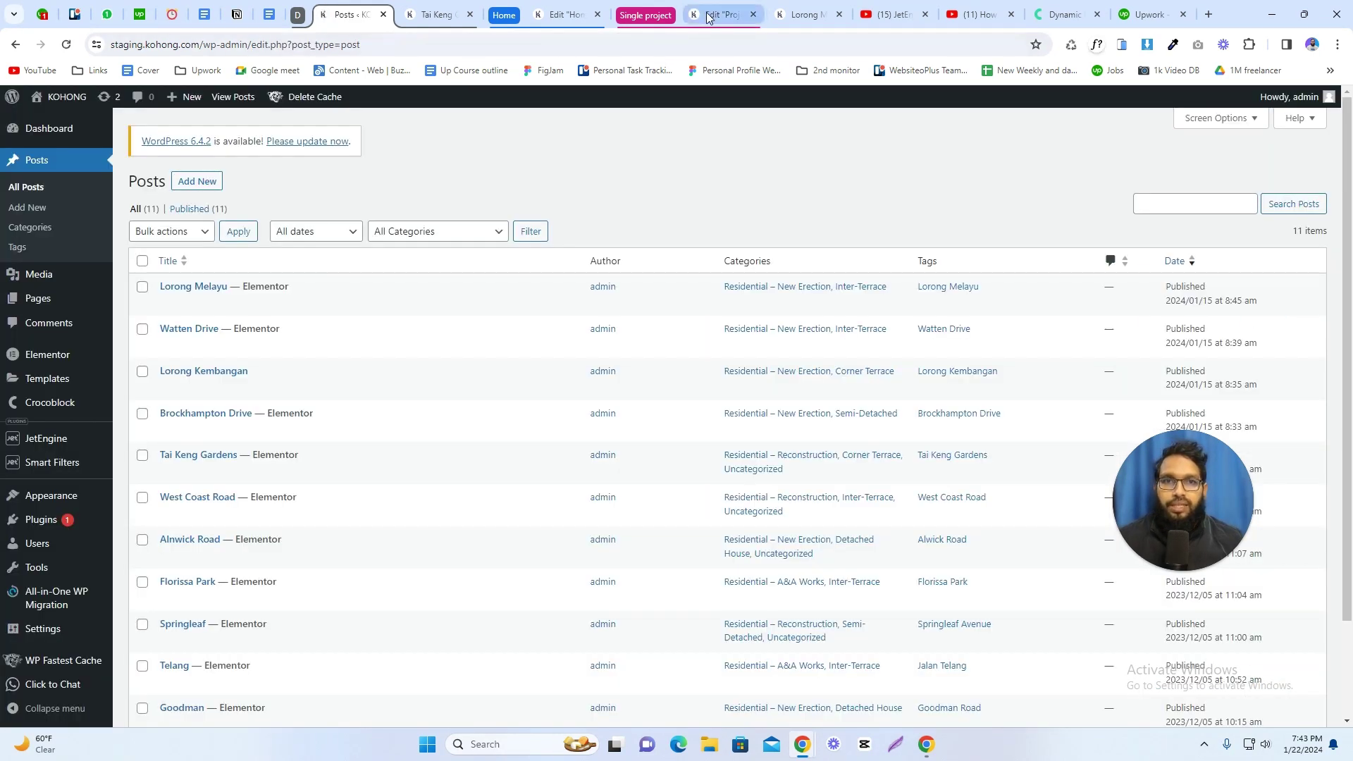
In the Elementor project template, search widgets for 'dy' to find Dynamic Repeater.
click(722, 14)
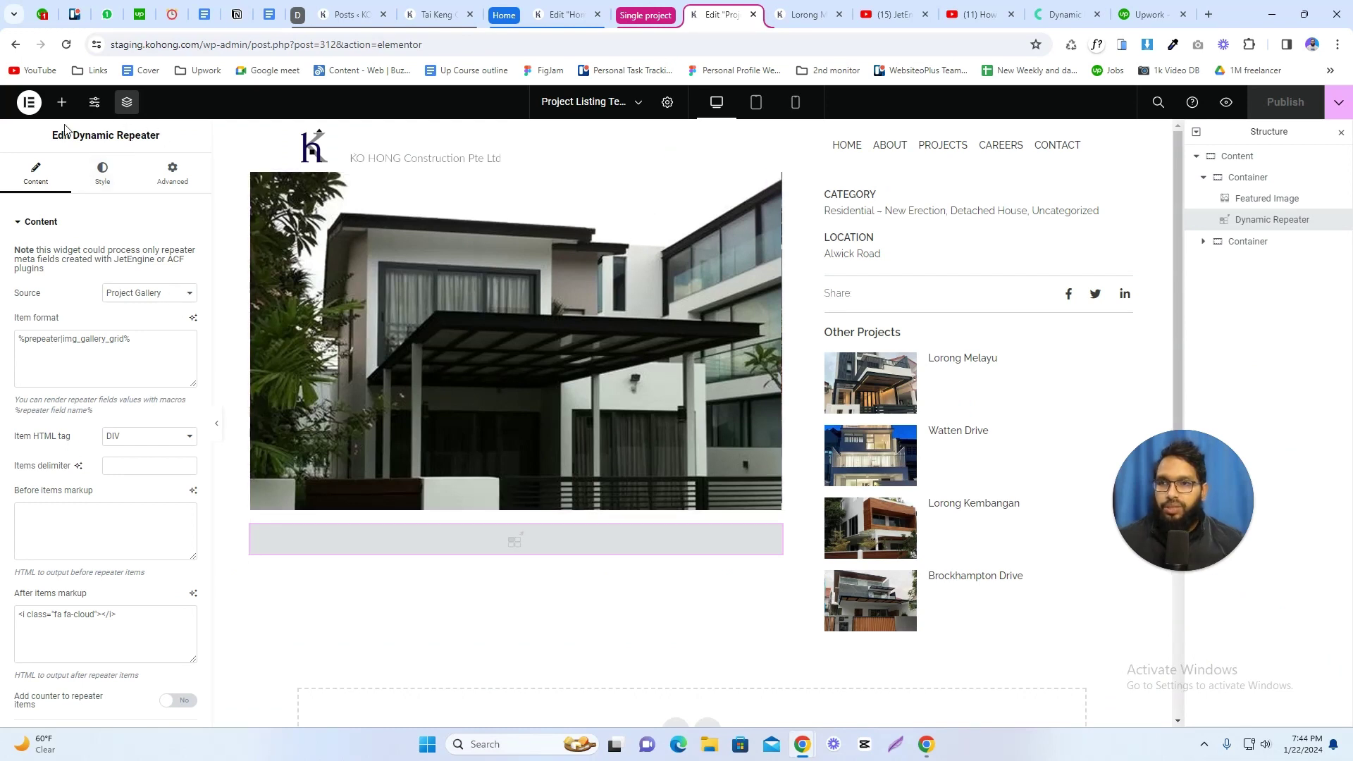
click(61, 103)
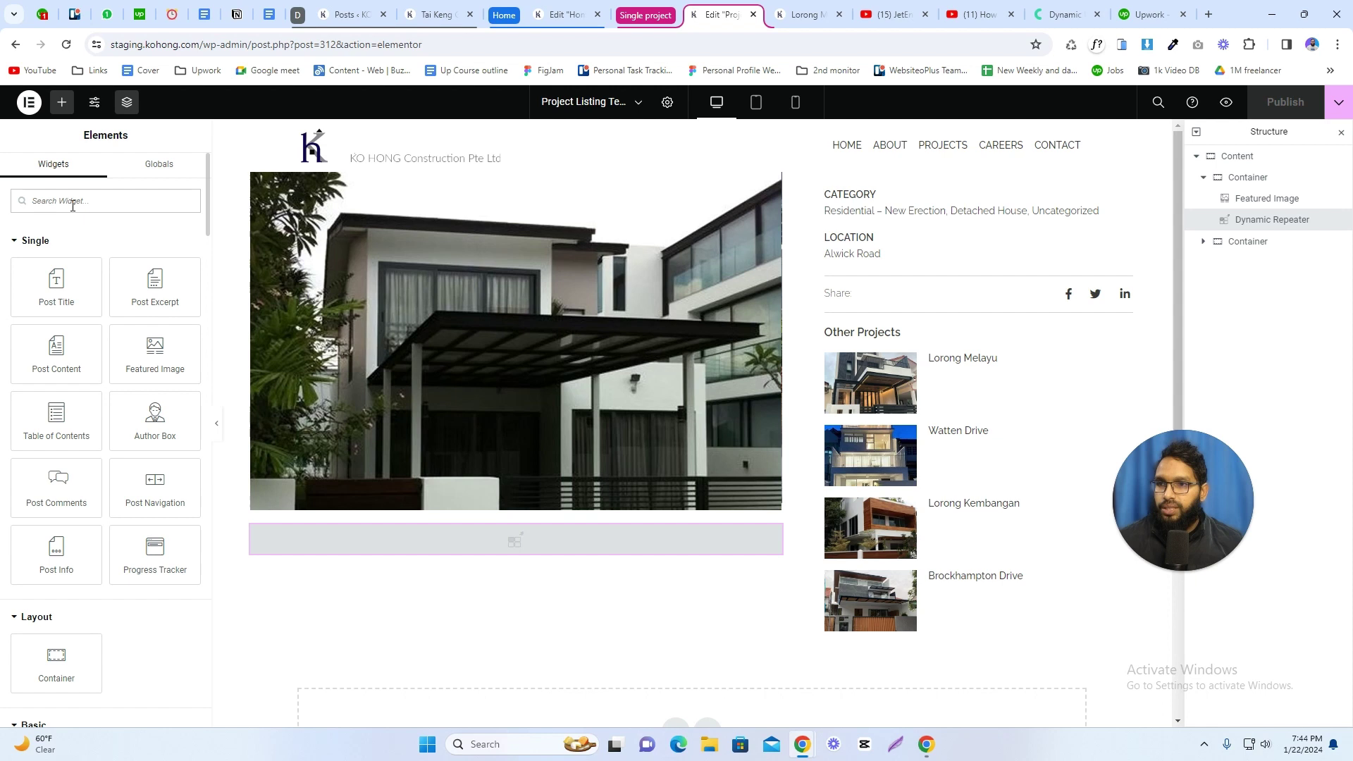
text(dynamic)
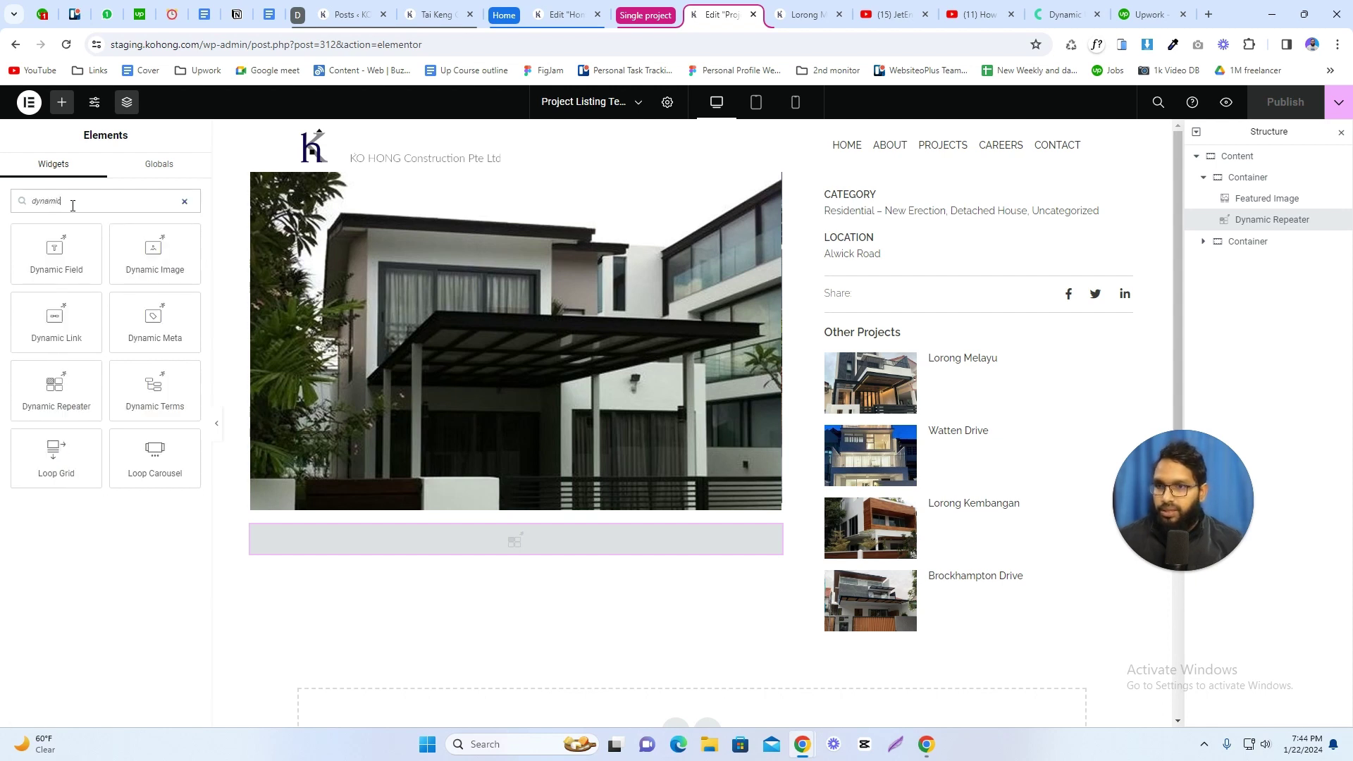
drag(83, 372, 65, 371)
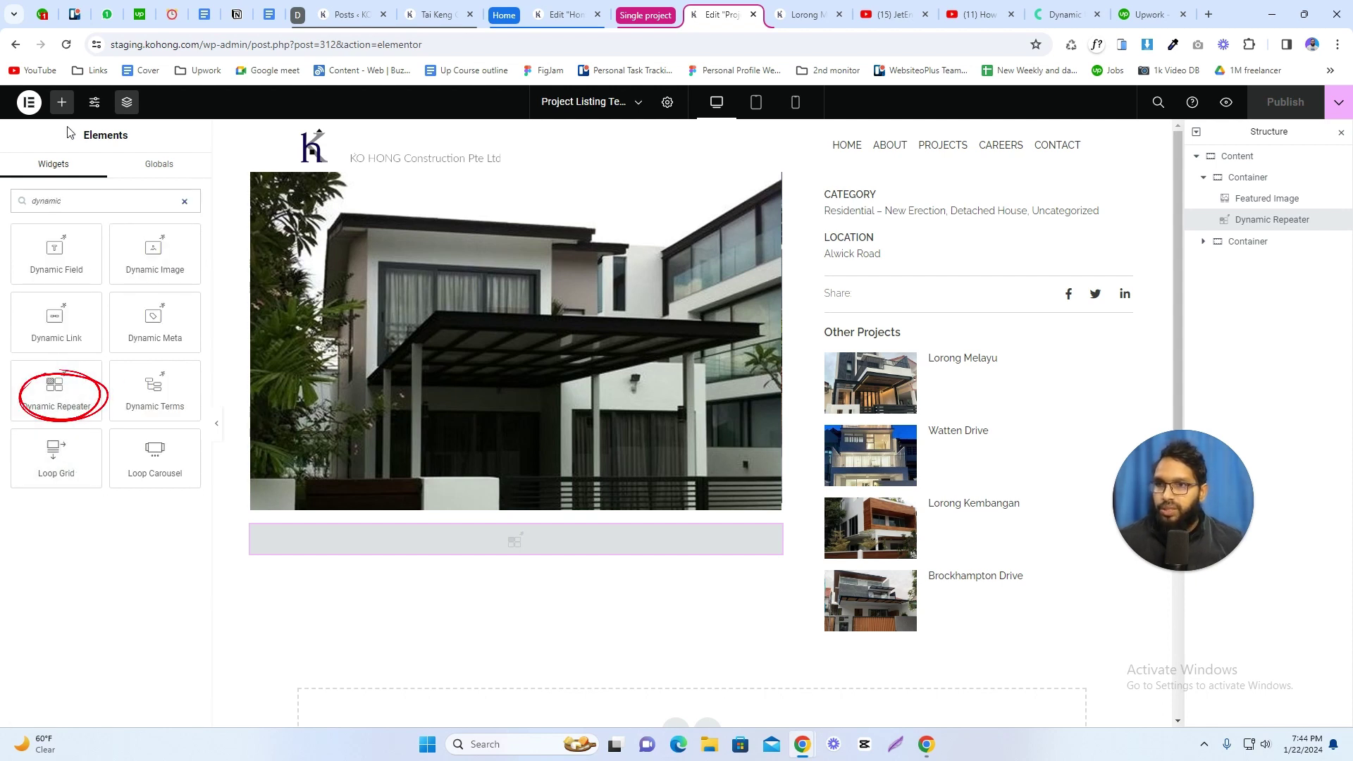
Confirm the Dynamic Repeater widget's source is Project Gallery, then go to the posts list.
click(185, 201)
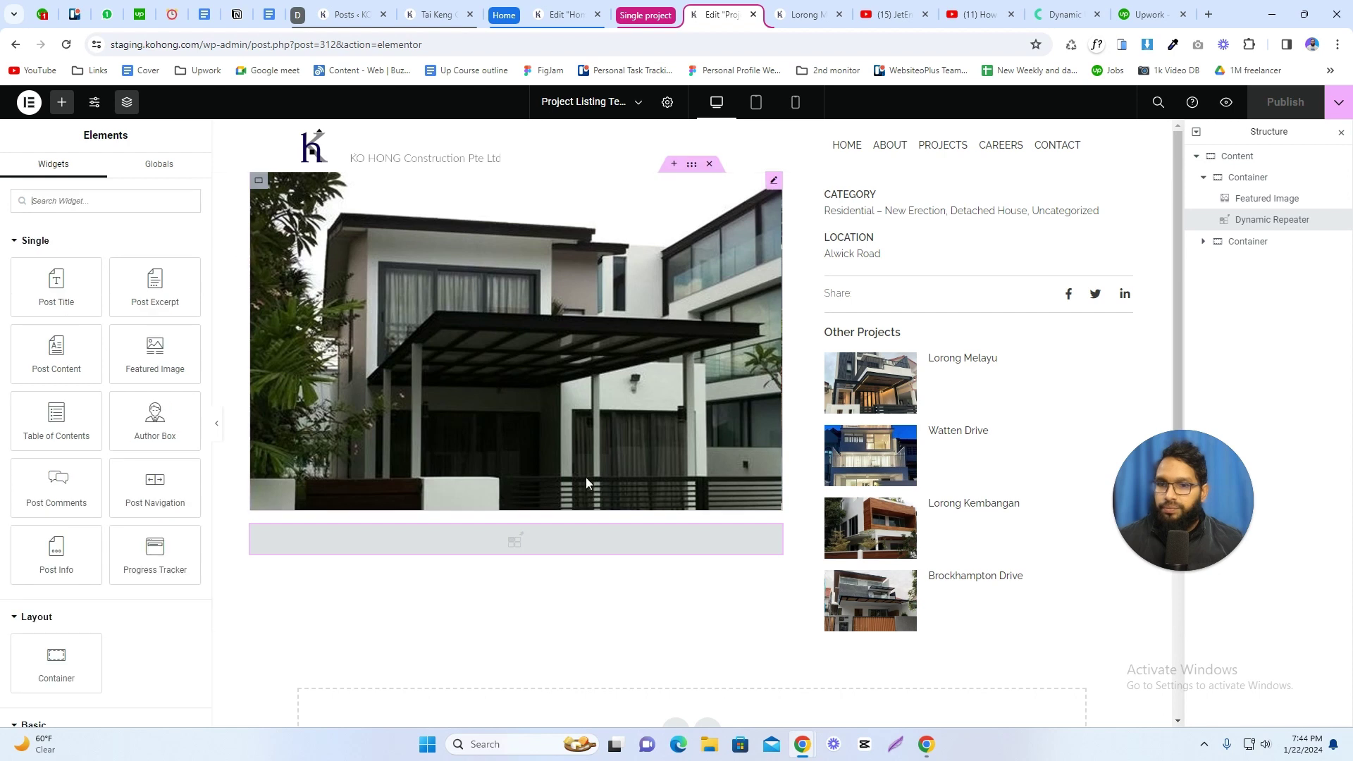
click(776, 539)
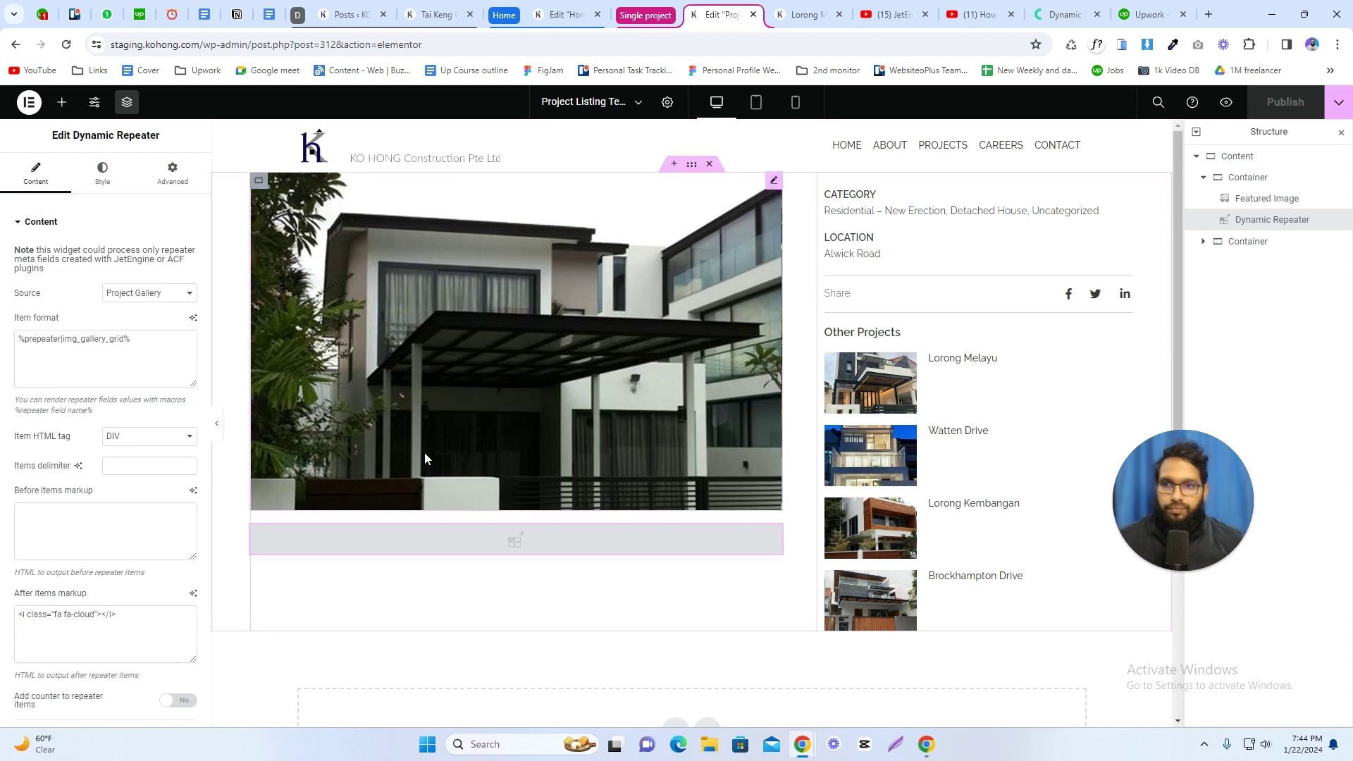
click(136, 300)
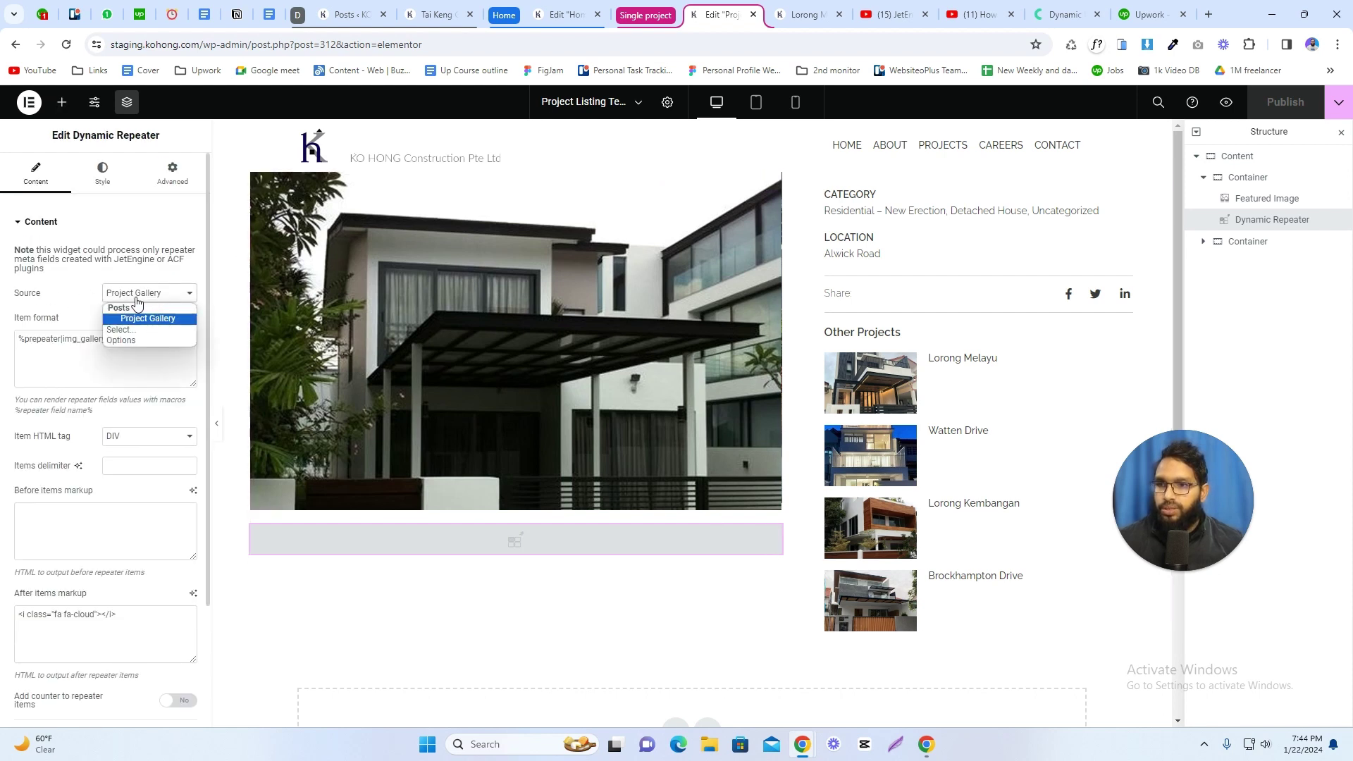
click(136, 296)
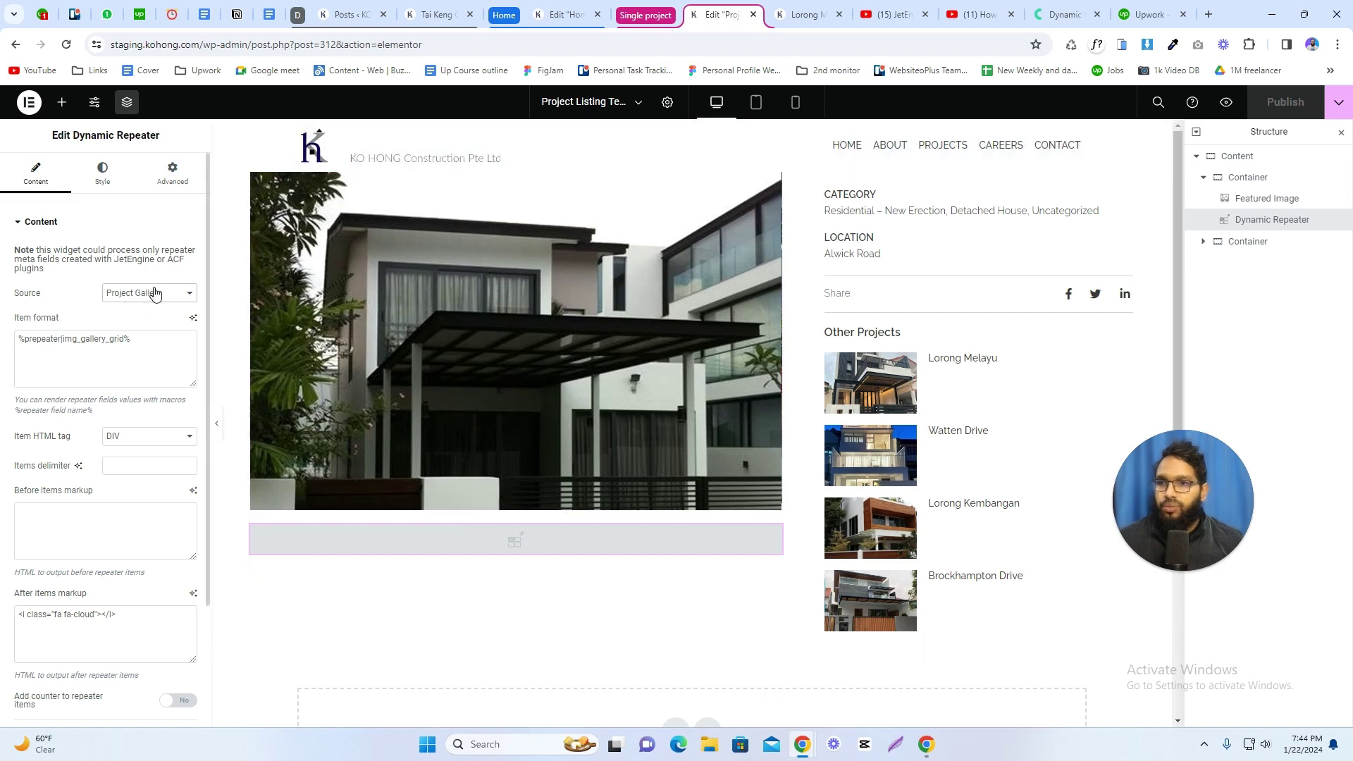
click(367, 14)
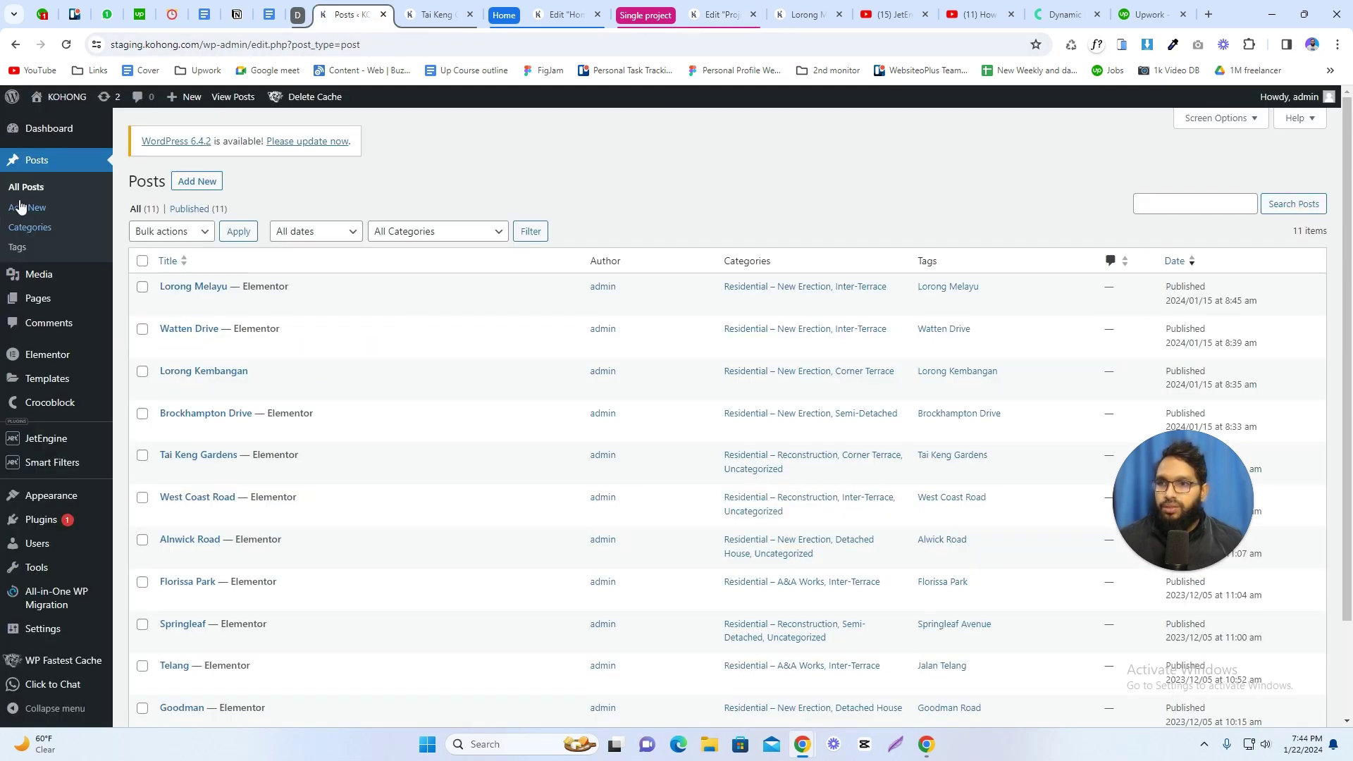
Review the 'Repeater for gallery' meta fields in JetEngine, then return to Elementor.
click(426, 14)
click(349, 15)
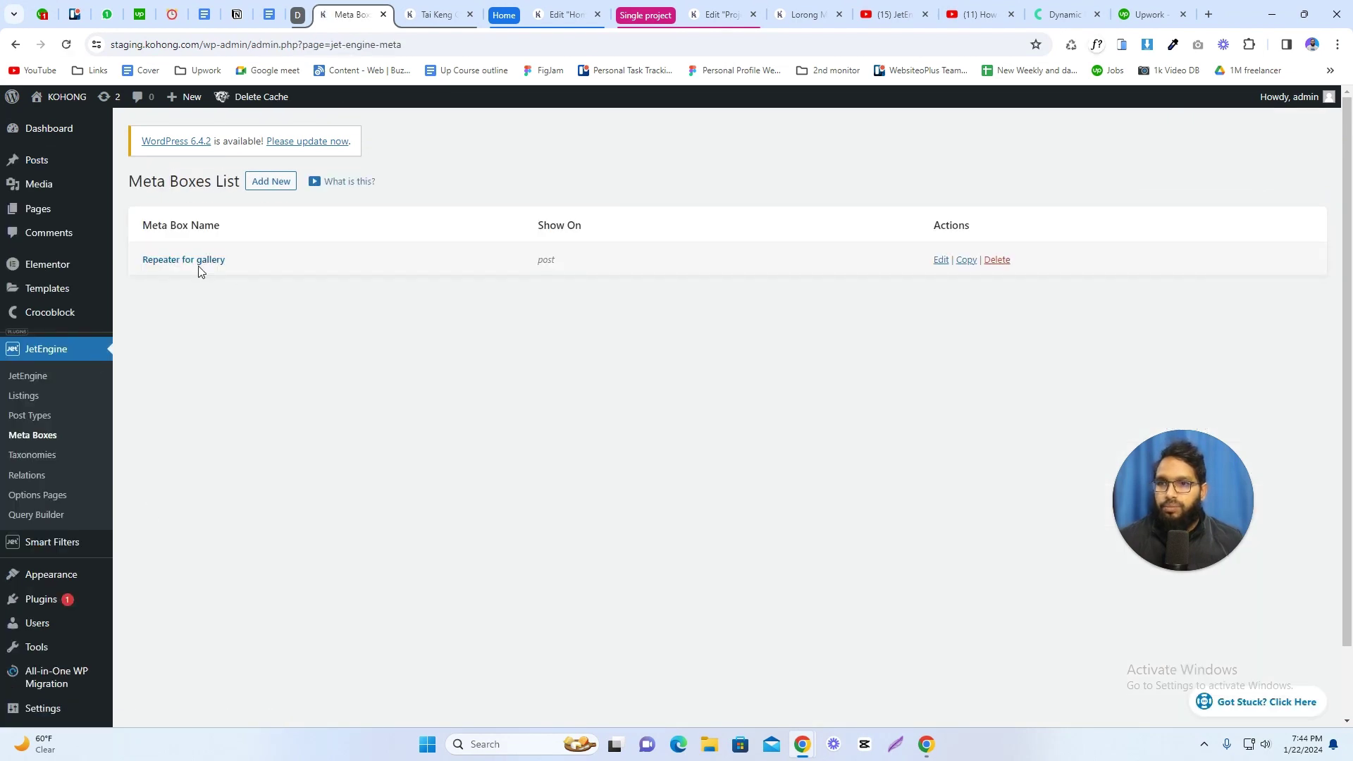
click(195, 262)
scroll(493, 356, down, 3)
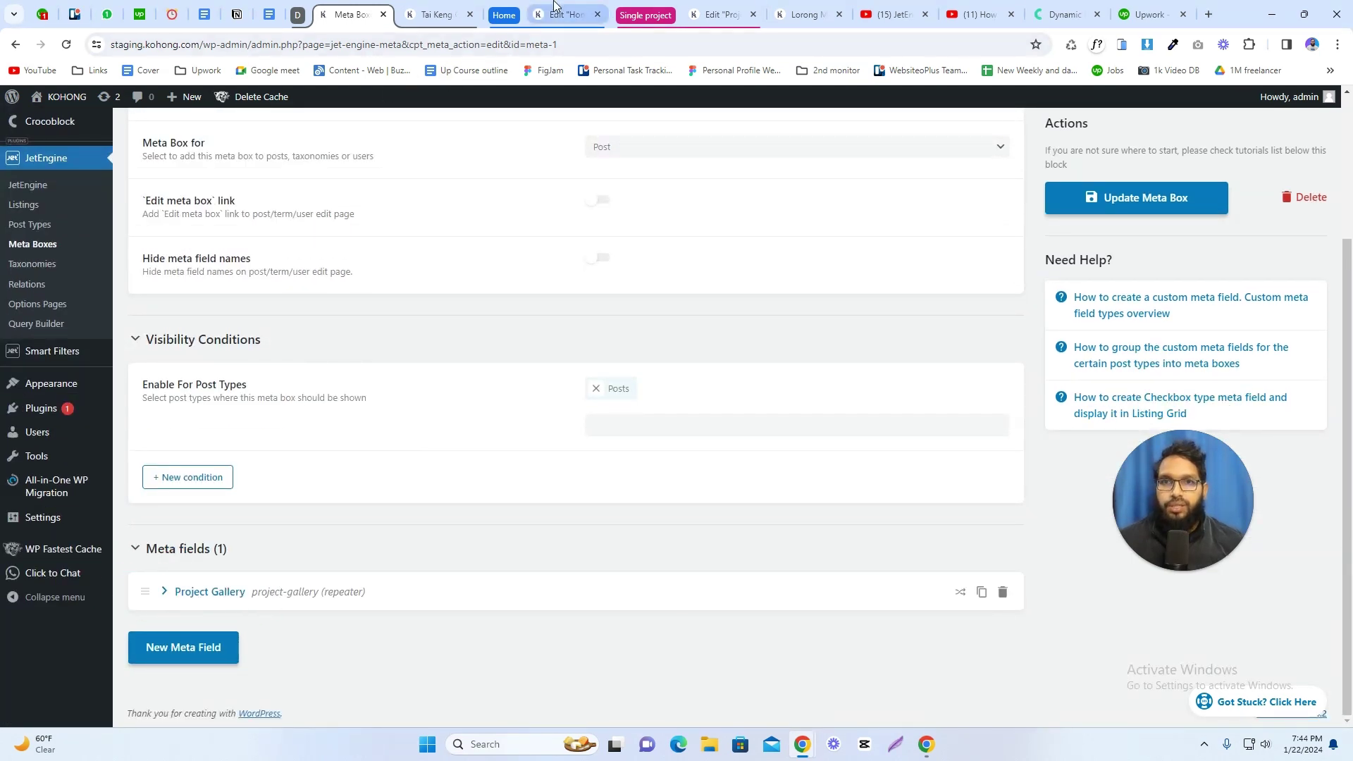
click(701, 20)
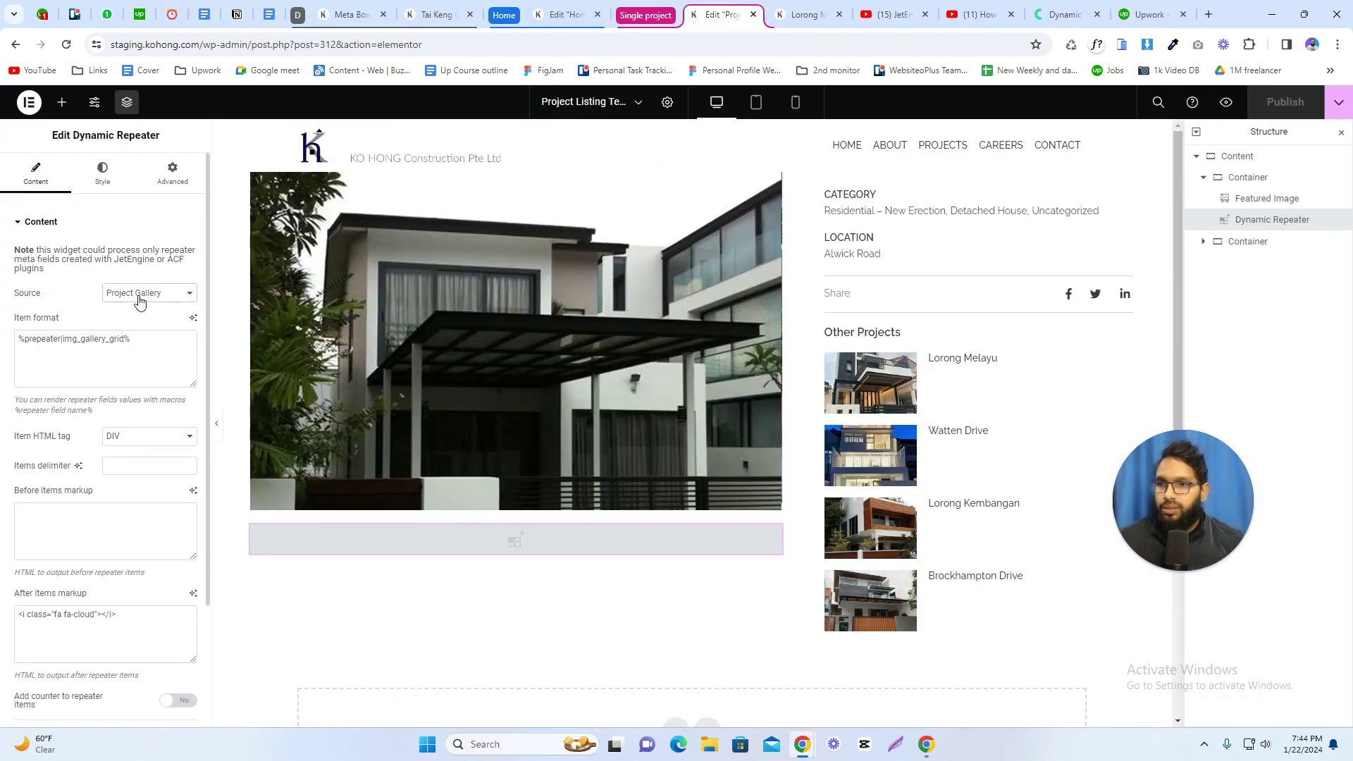
Inspect the Dynamic Repeater item format %prepeater|img_gallery_grid% by highlighting it.
drag(141, 339, 9, 344)
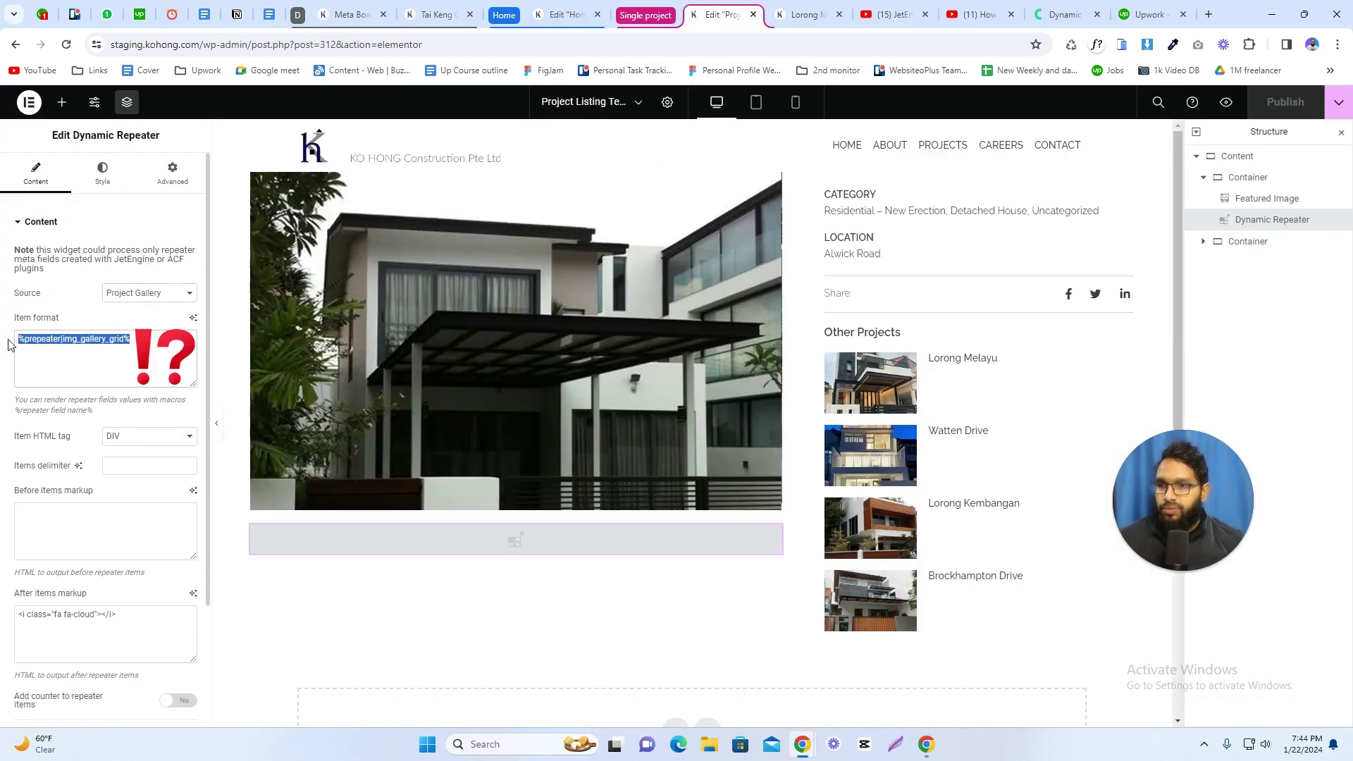
click(65, 344)
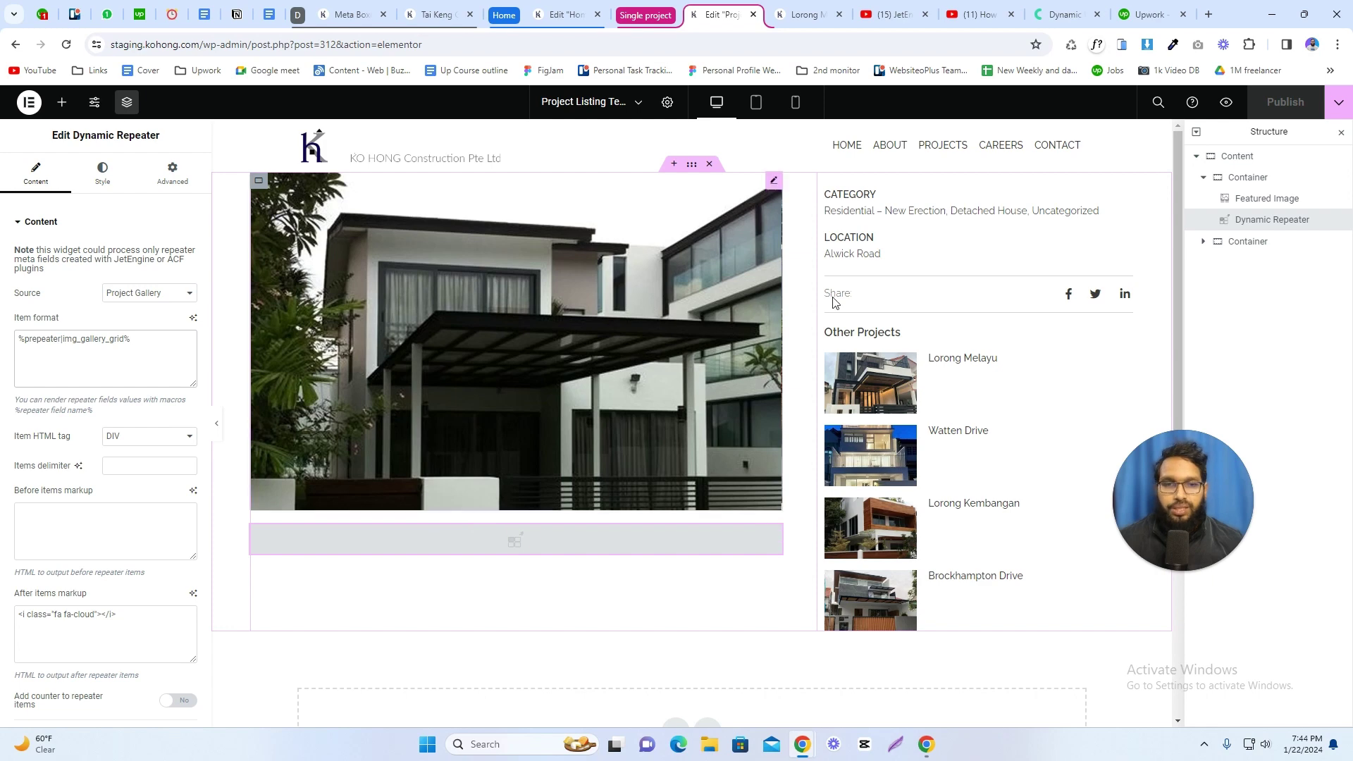
Bring up the Dynamic Repeater Widget Overview documentation and highlight its title.
click(1059, 14)
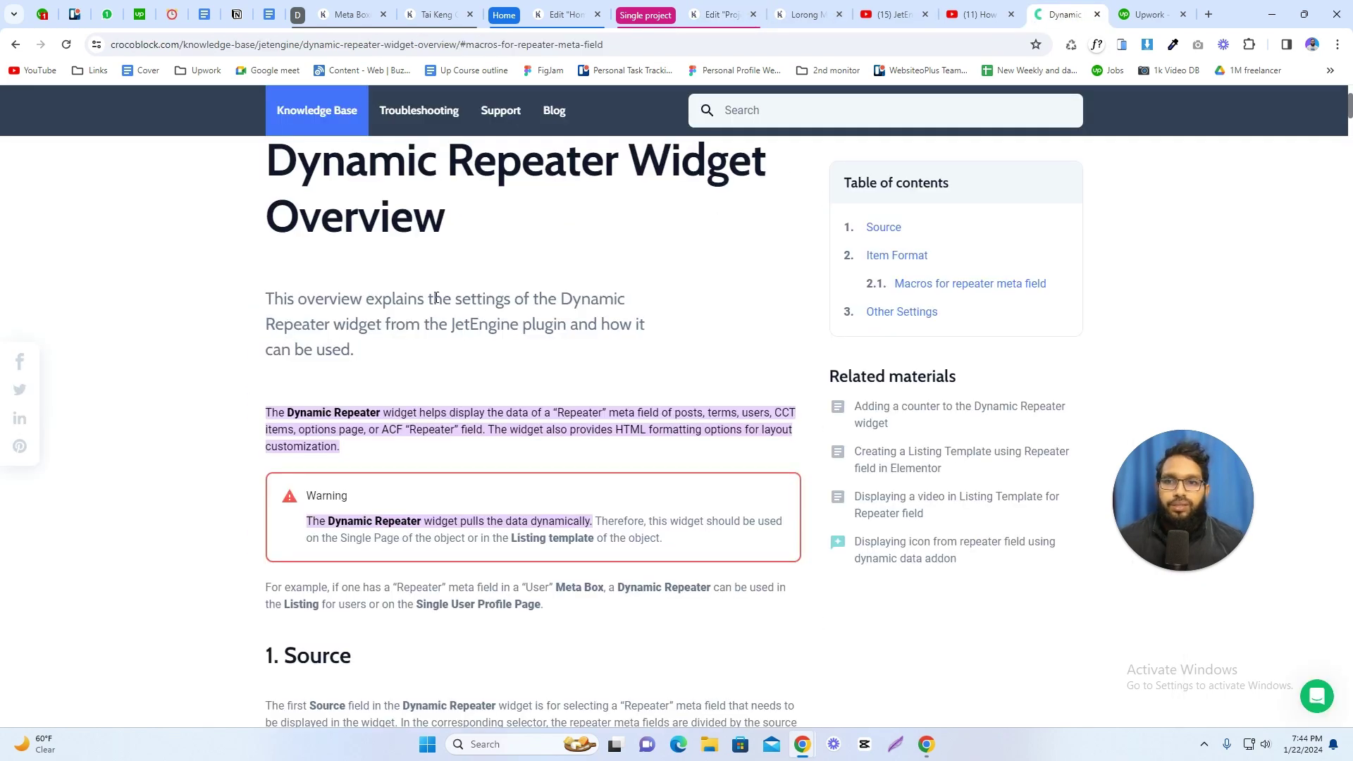
scroll(390, 267, up, 1)
drag(264, 235, 451, 296)
click(358, 218)
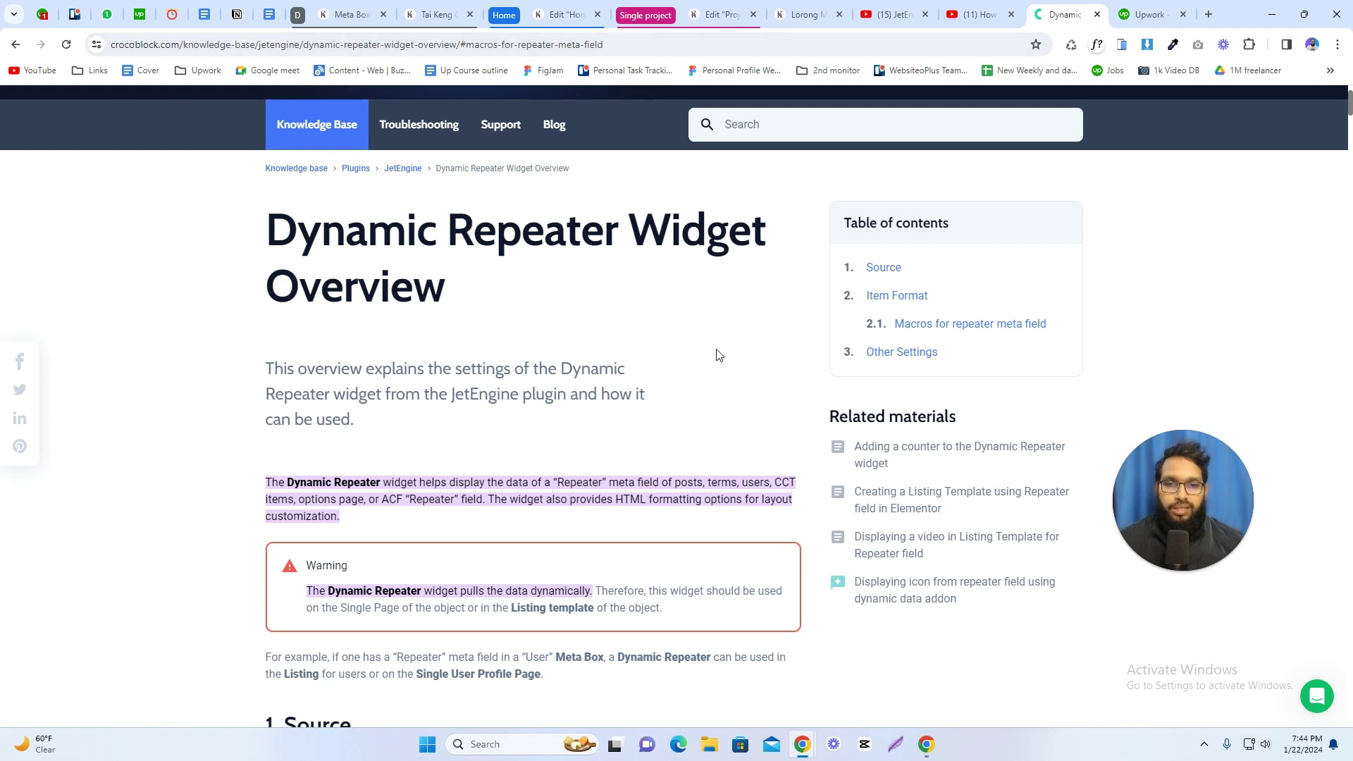
In the repeater macros section, select the %gallery-field-name|img_gallery_grid% macro and its placeholder.
click(939, 327)
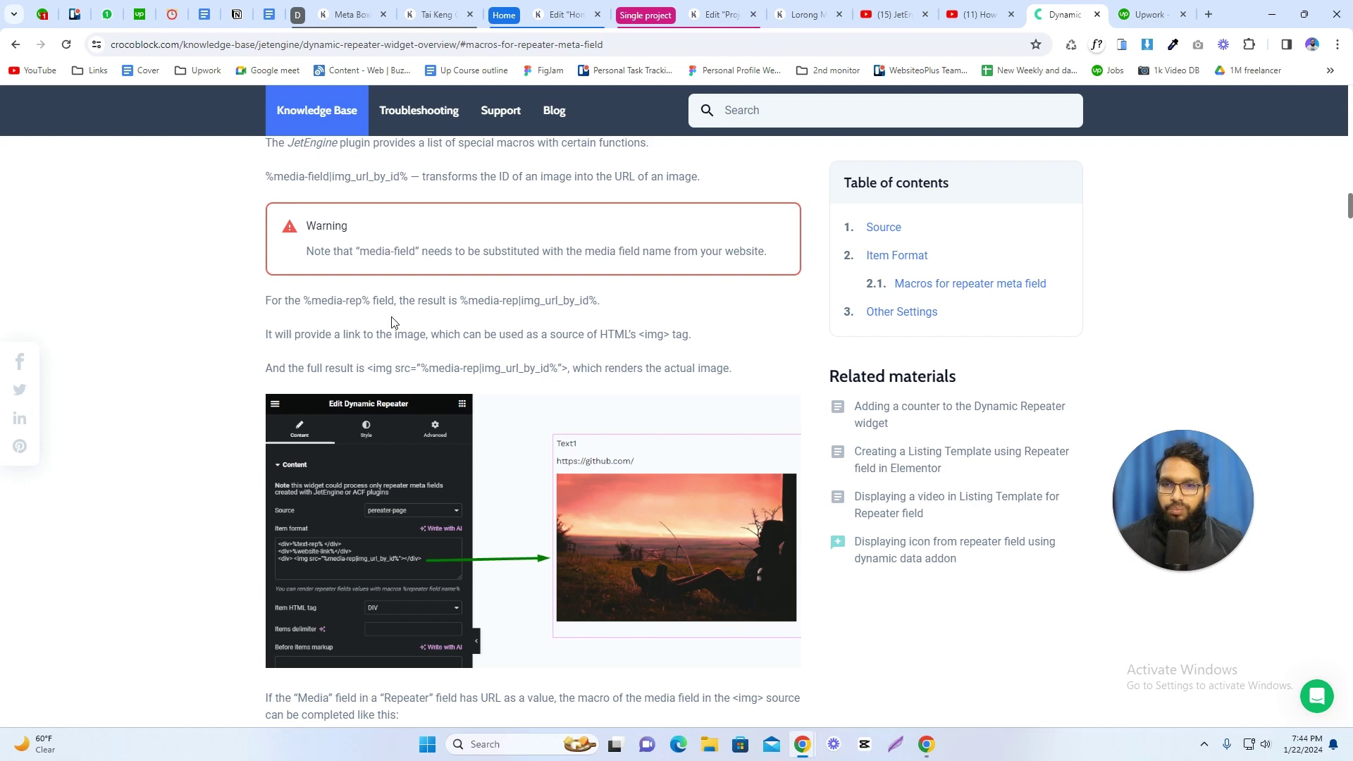
scroll(436, 348, down, 6)
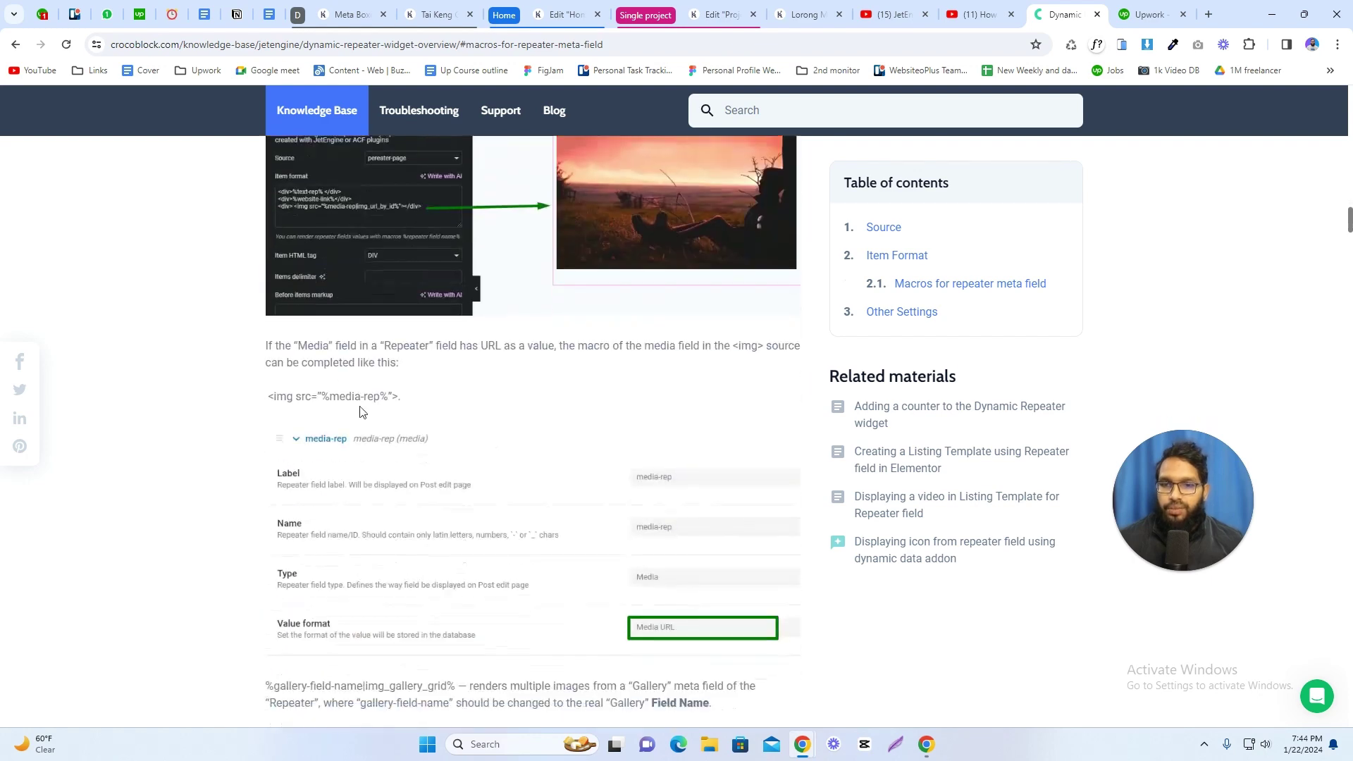
scroll(272, 334, down, 4)
drag(289, 332, 456, 334)
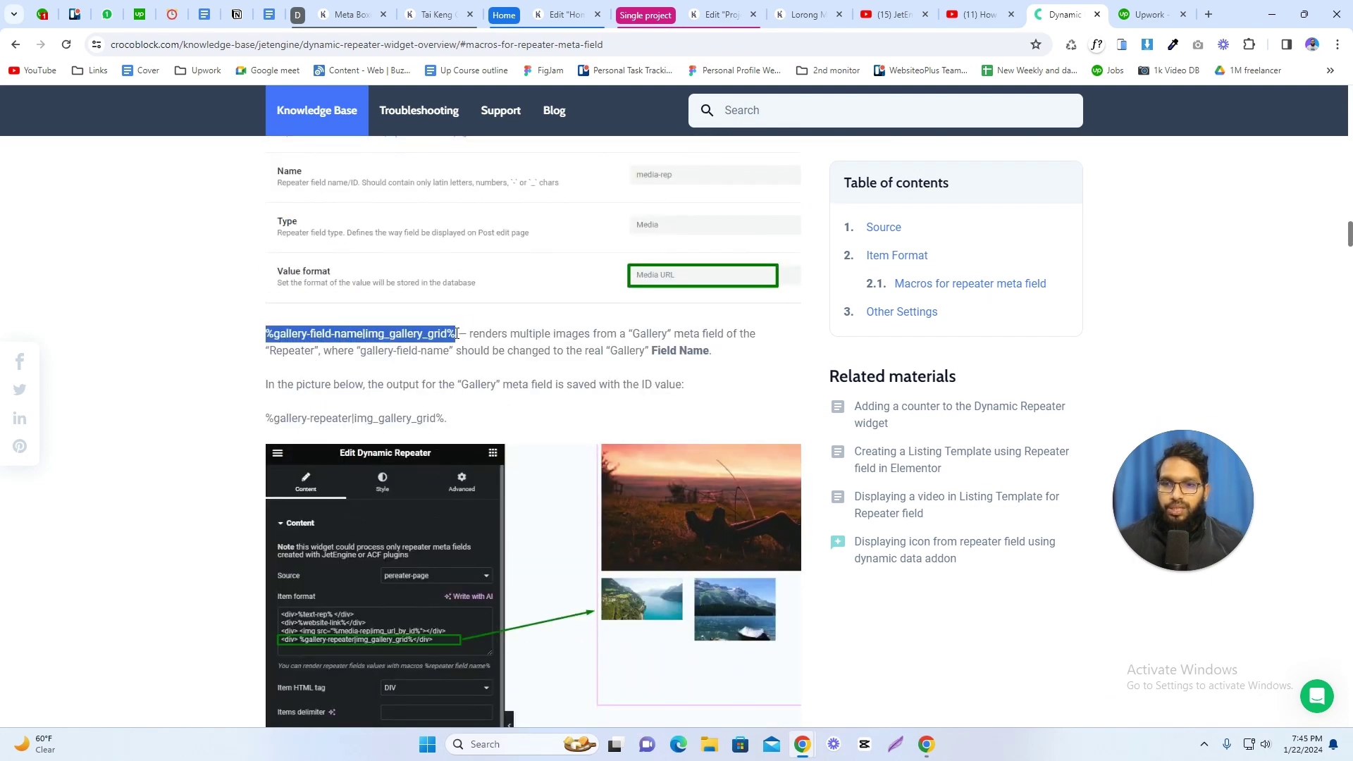
click(346, 334)
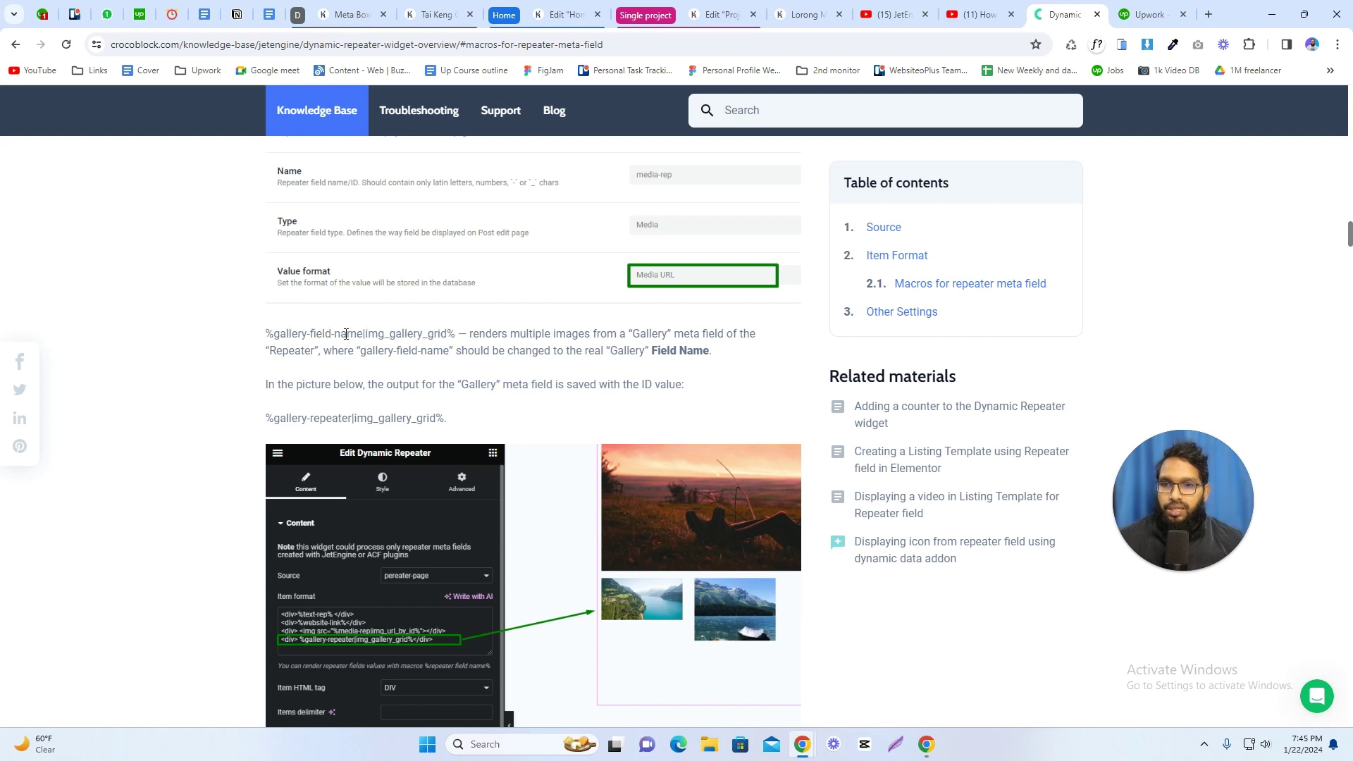
drag(363, 334, 292, 334)
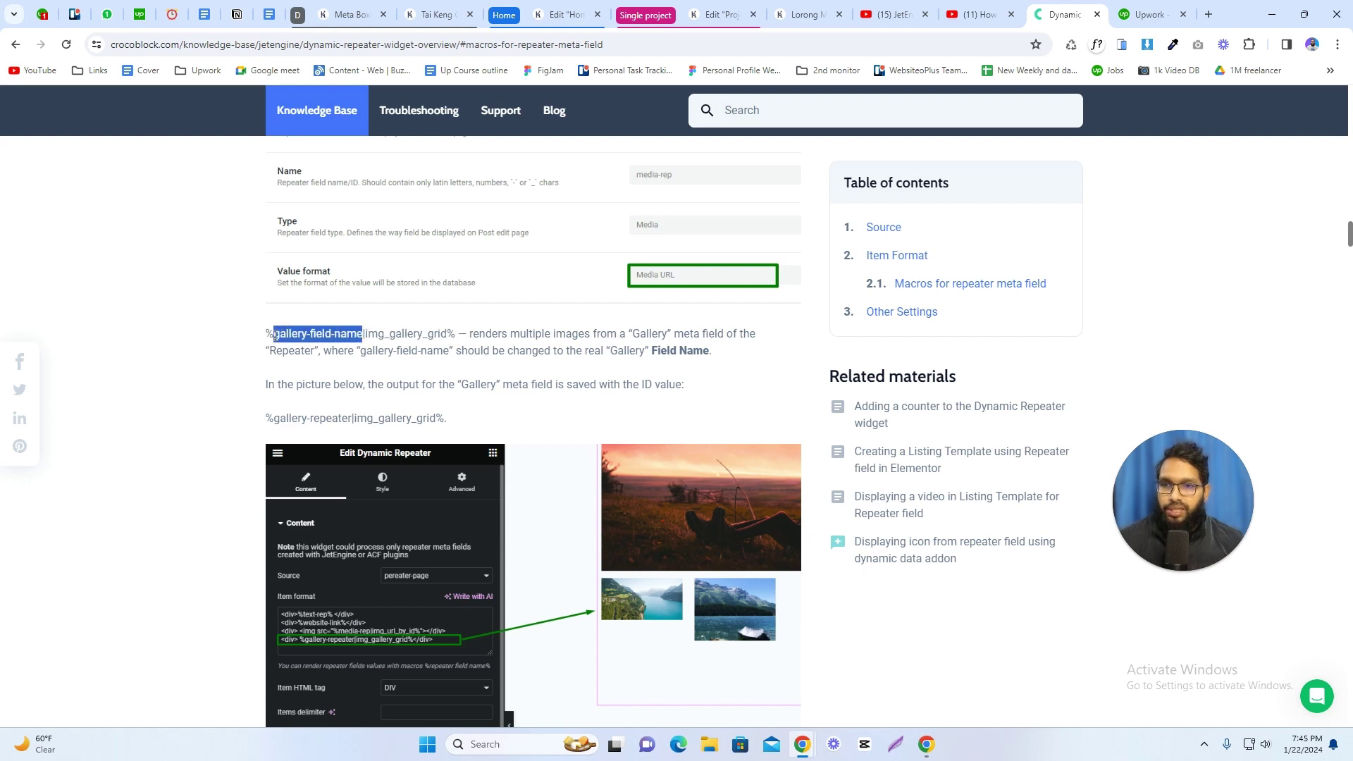
Check the repeater name in the Elementor Dynamic Repeater item format %prepeater|img_gallery_grid%.
click(349, 14)
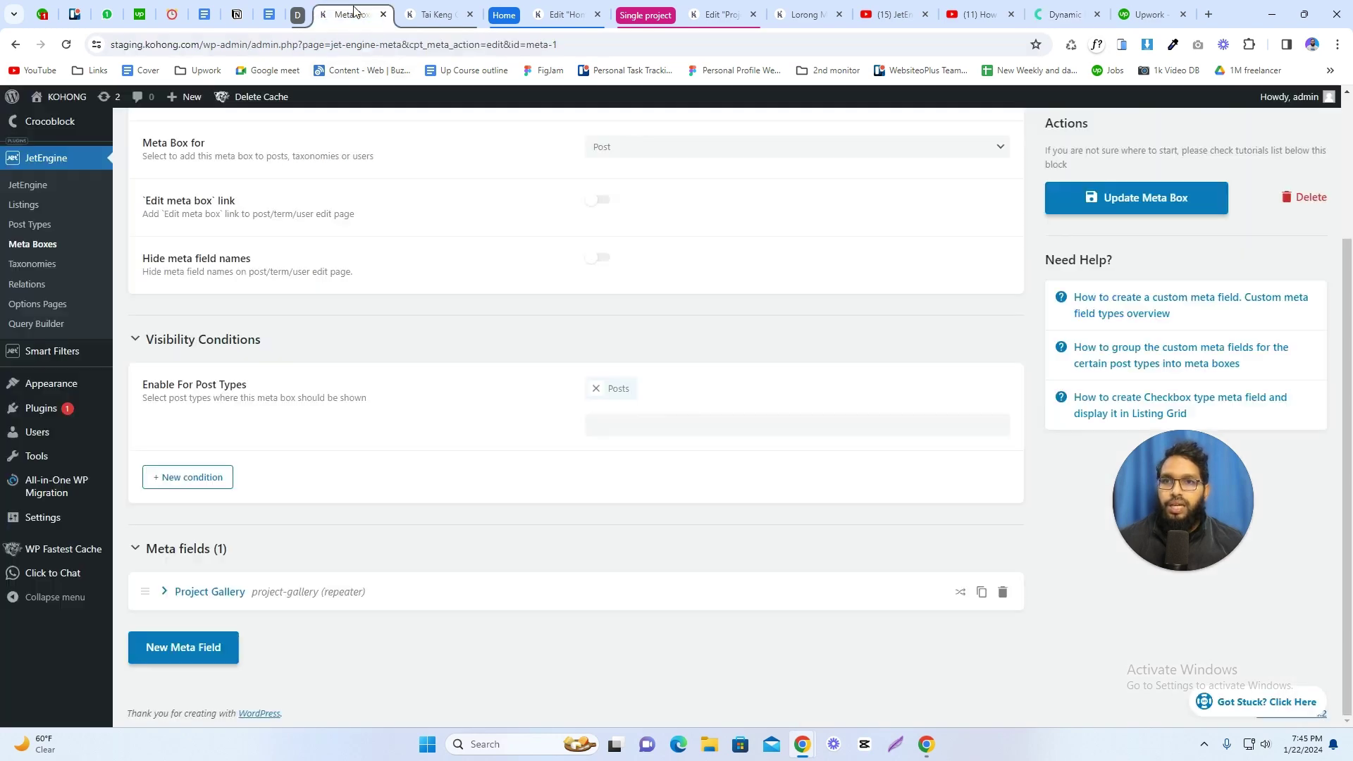
click(698, 18)
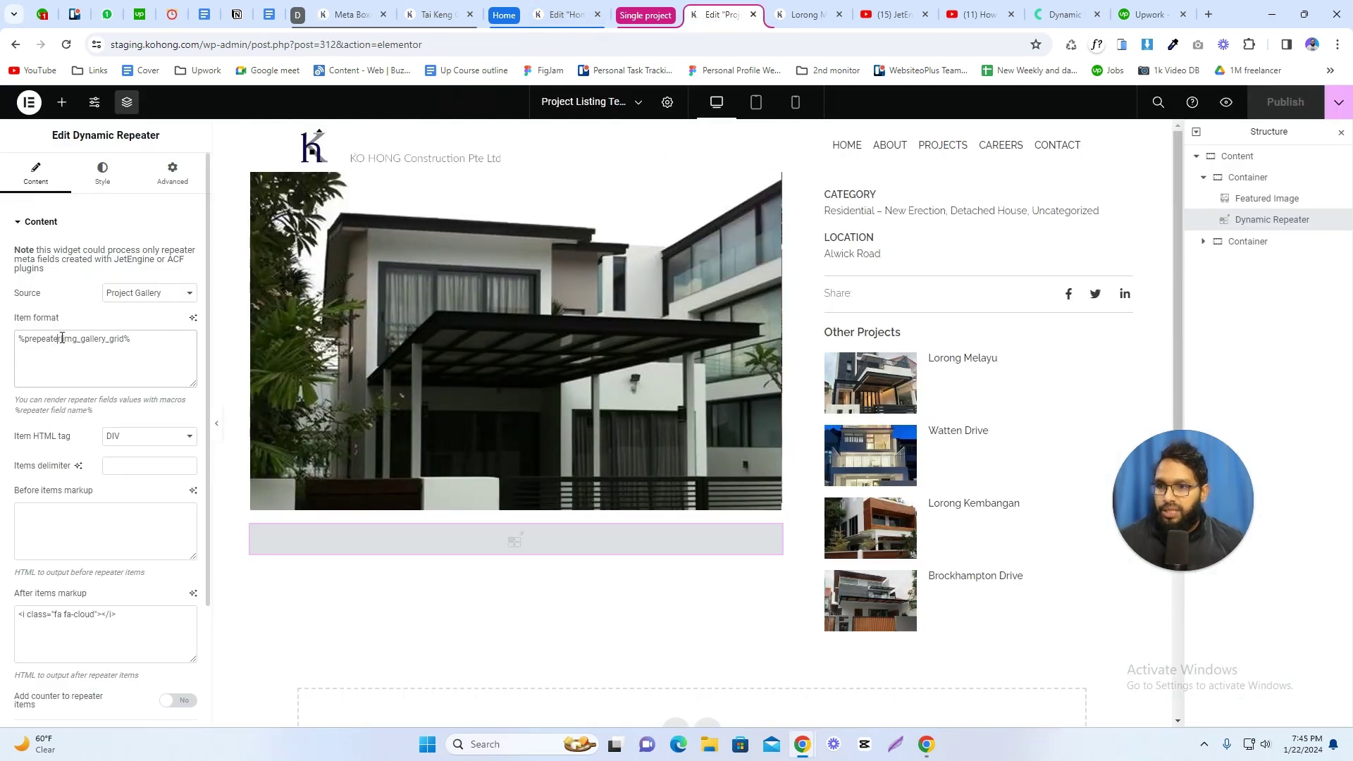
drag(62, 339, 34, 339)
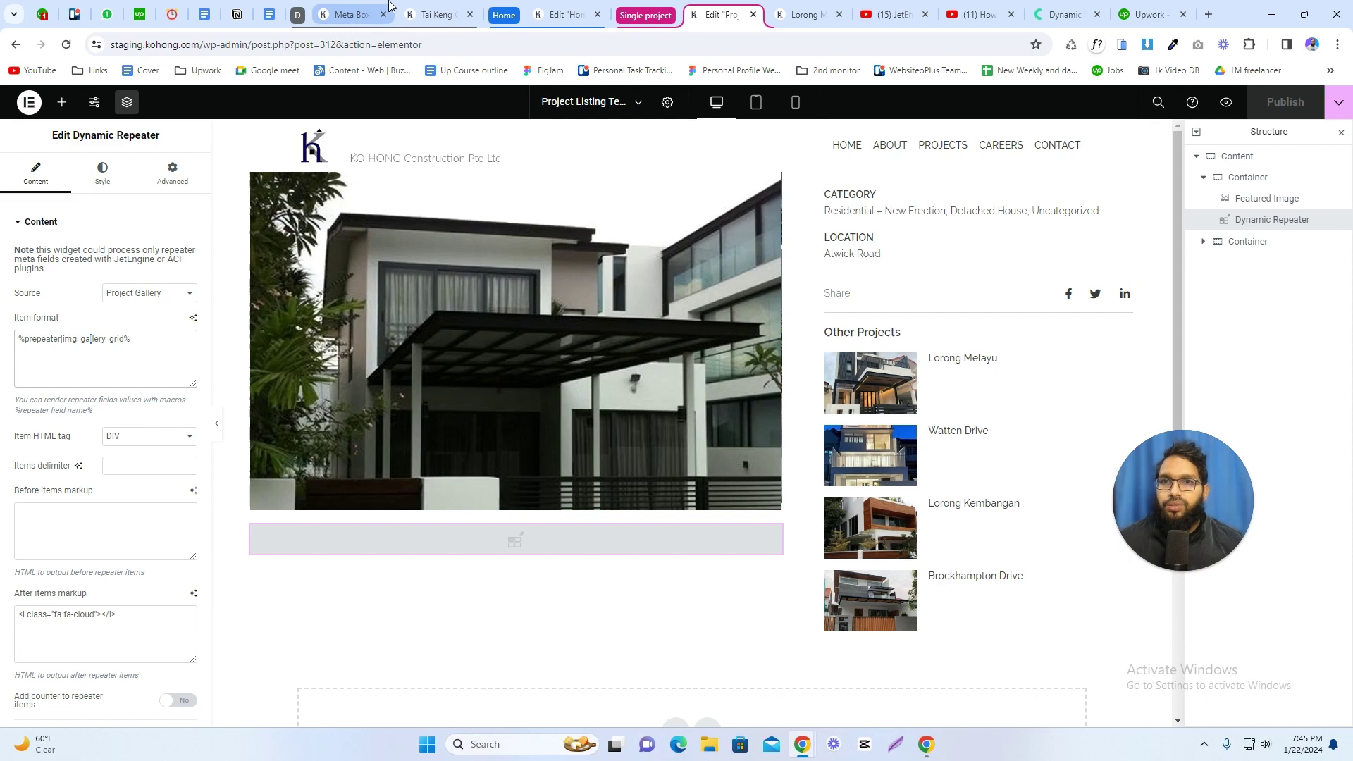
Expand the Project Gallery meta field and its PRepeater sub-field to confirm the name prepeater.
click(349, 14)
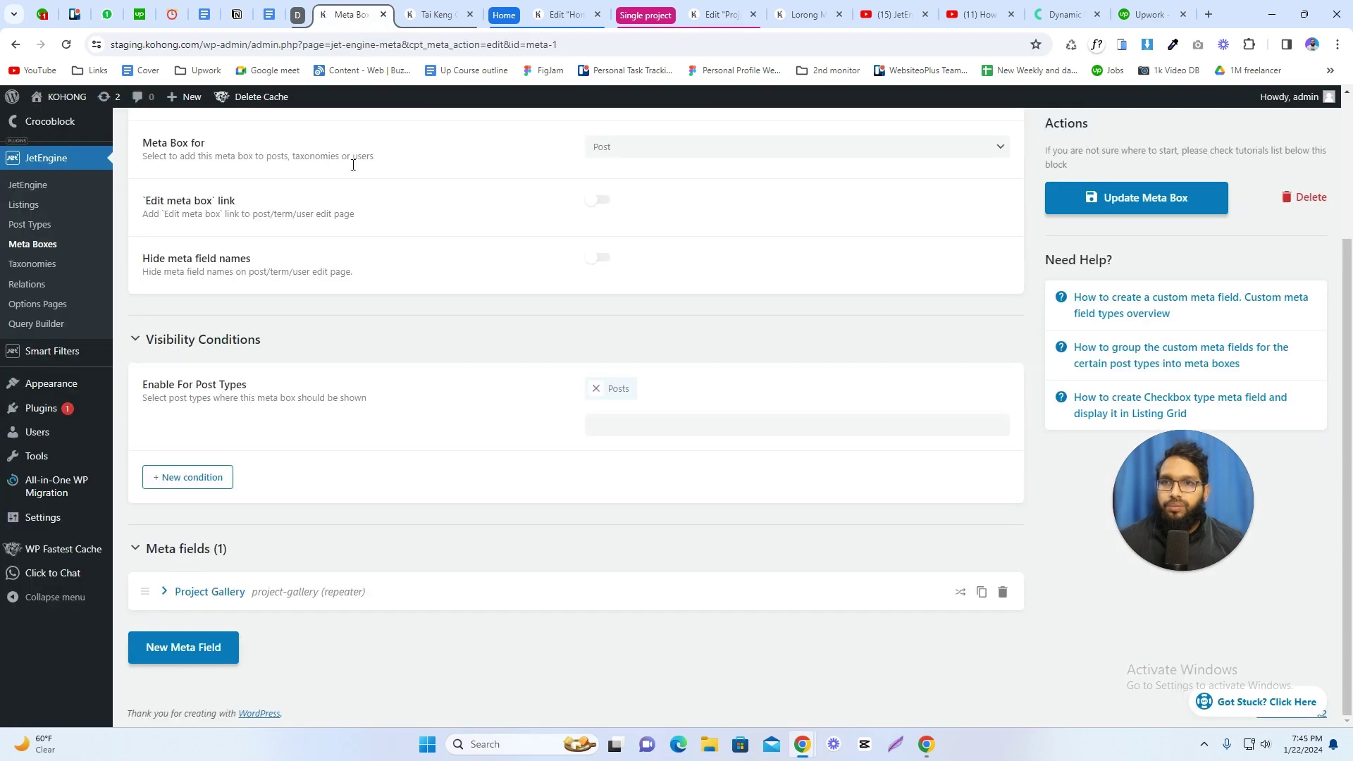
click(237, 599)
scroll(451, 535, down, 3)
scroll(469, 511, down, 1)
scroll(472, 522, down, 1)
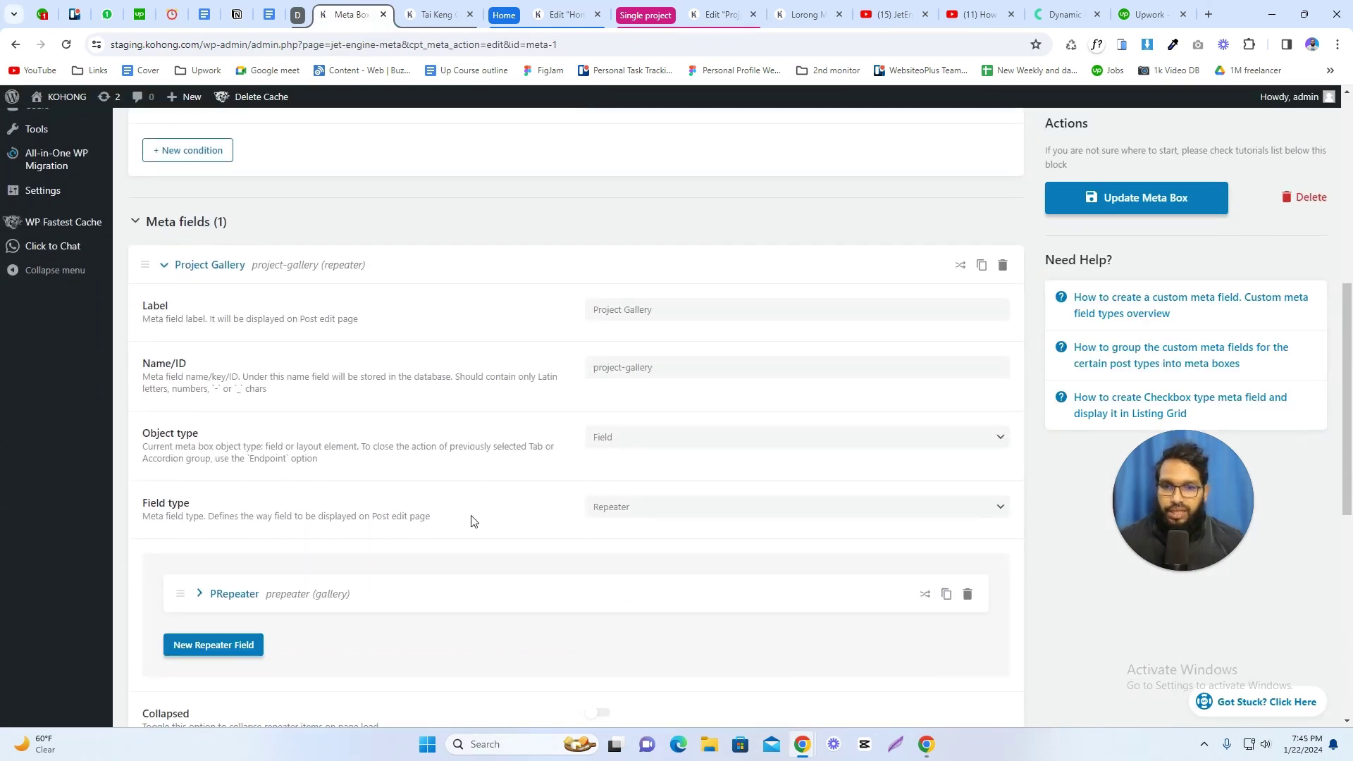
scroll(471, 521, down, 1)
scroll(341, 543, down, 1)
click(232, 502)
scroll(513, 506, down, 2)
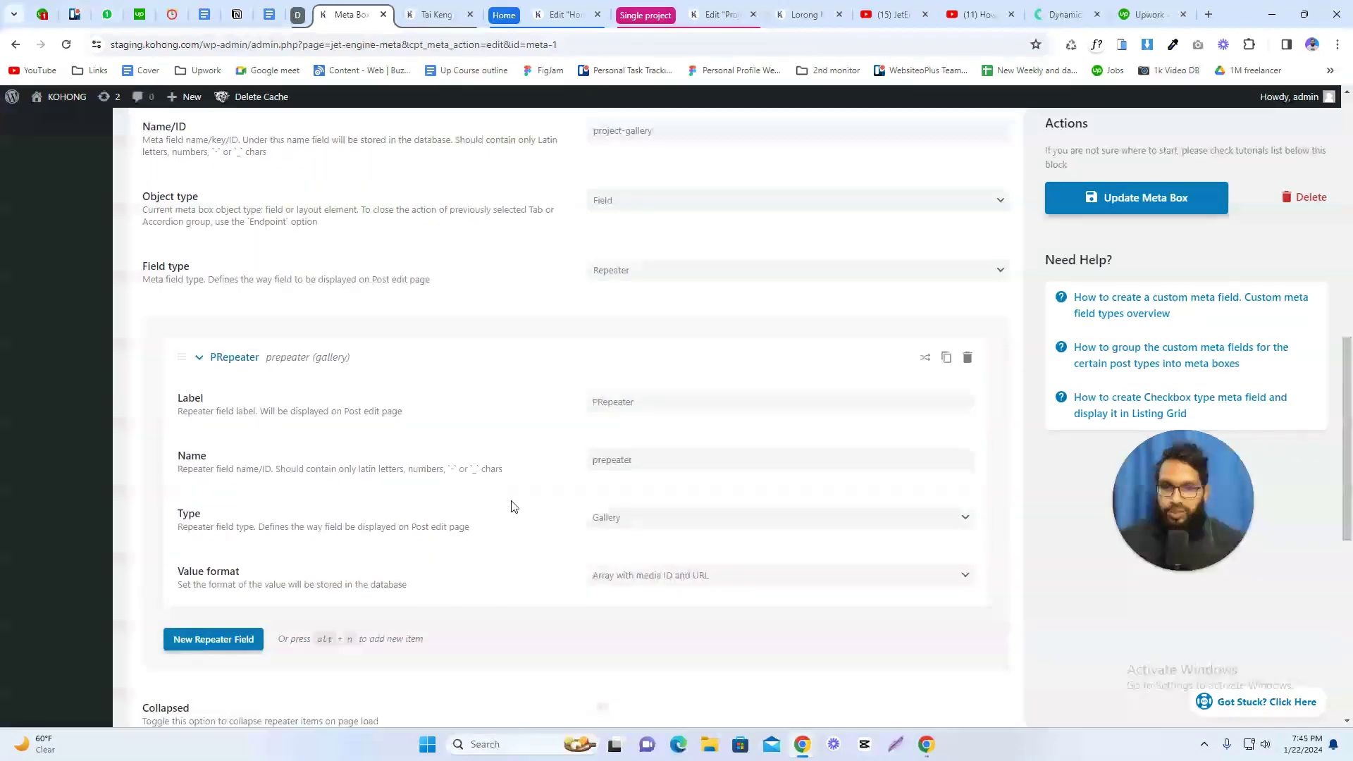
double_click(631, 461)
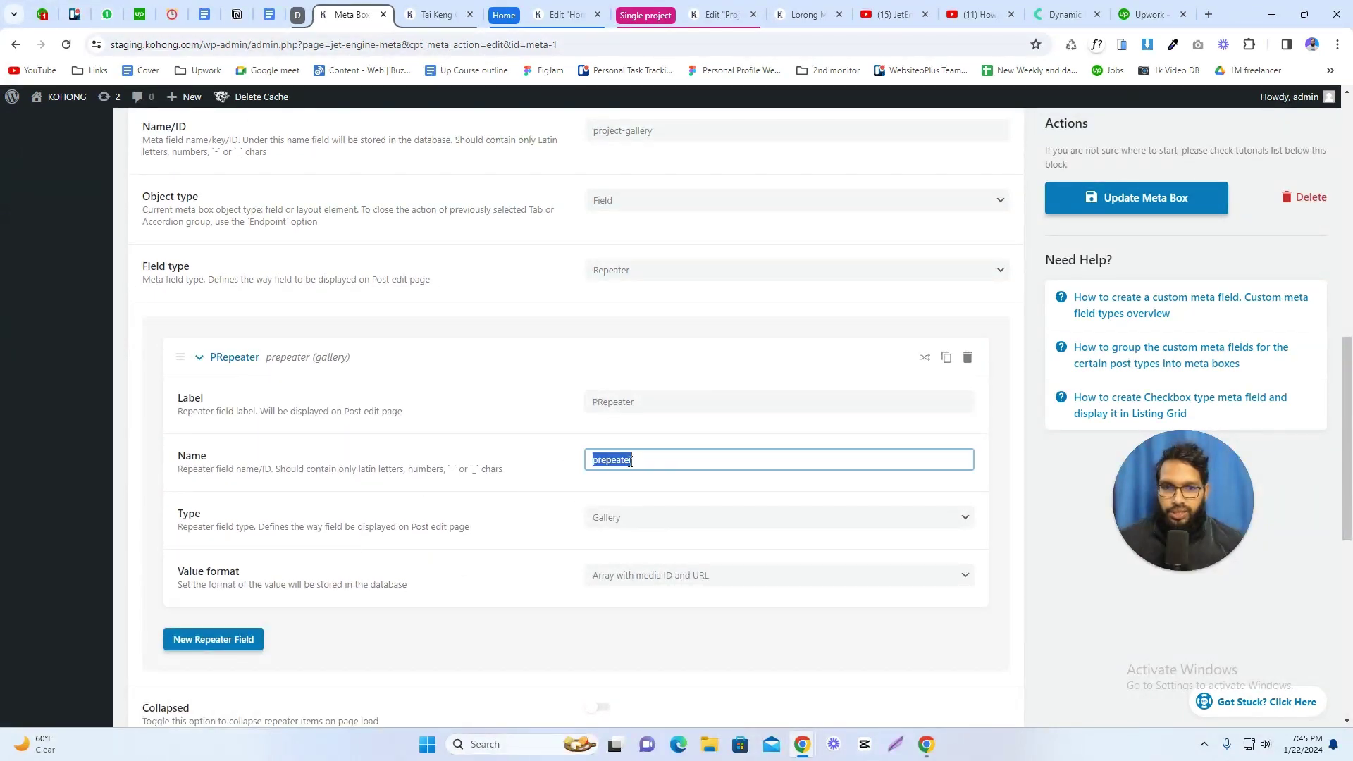
scroll(553, 447, up, 1)
scroll(552, 447, up, 2)
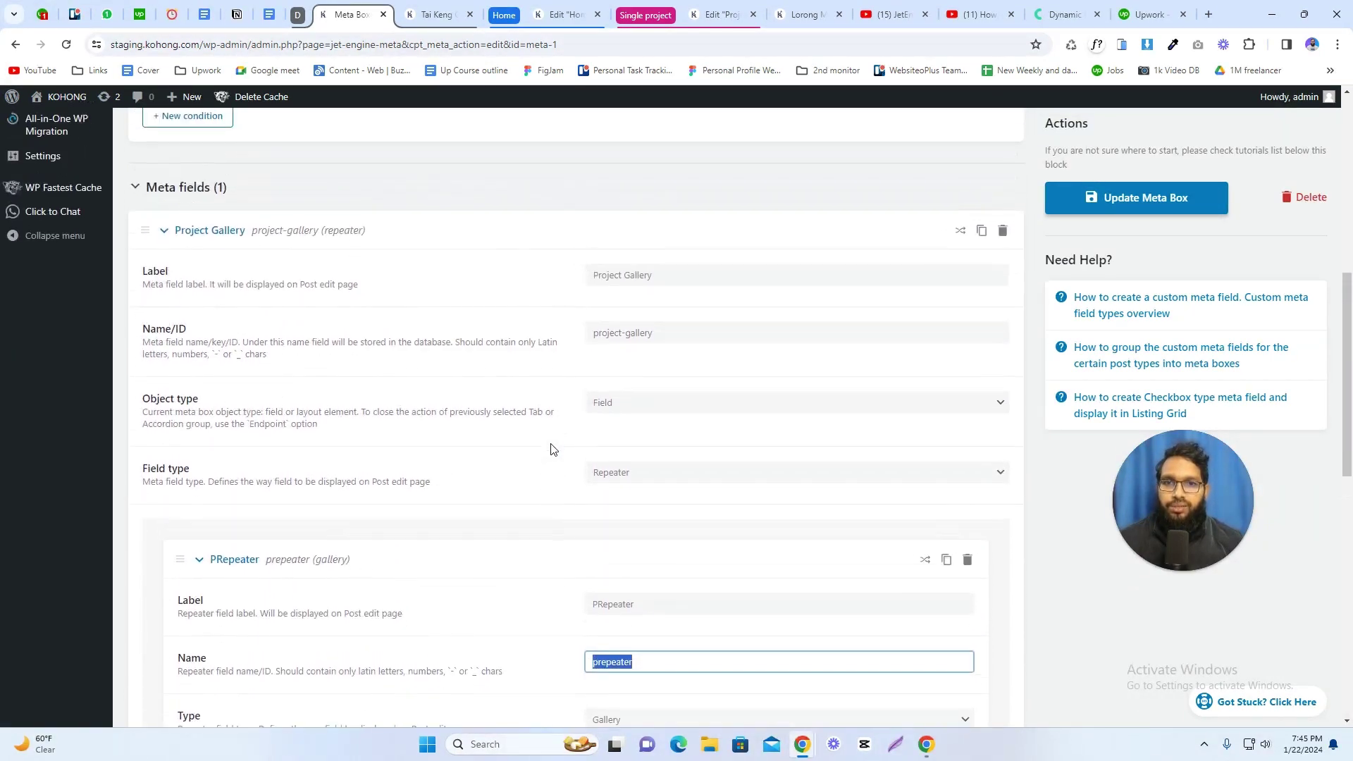
click(164, 239)
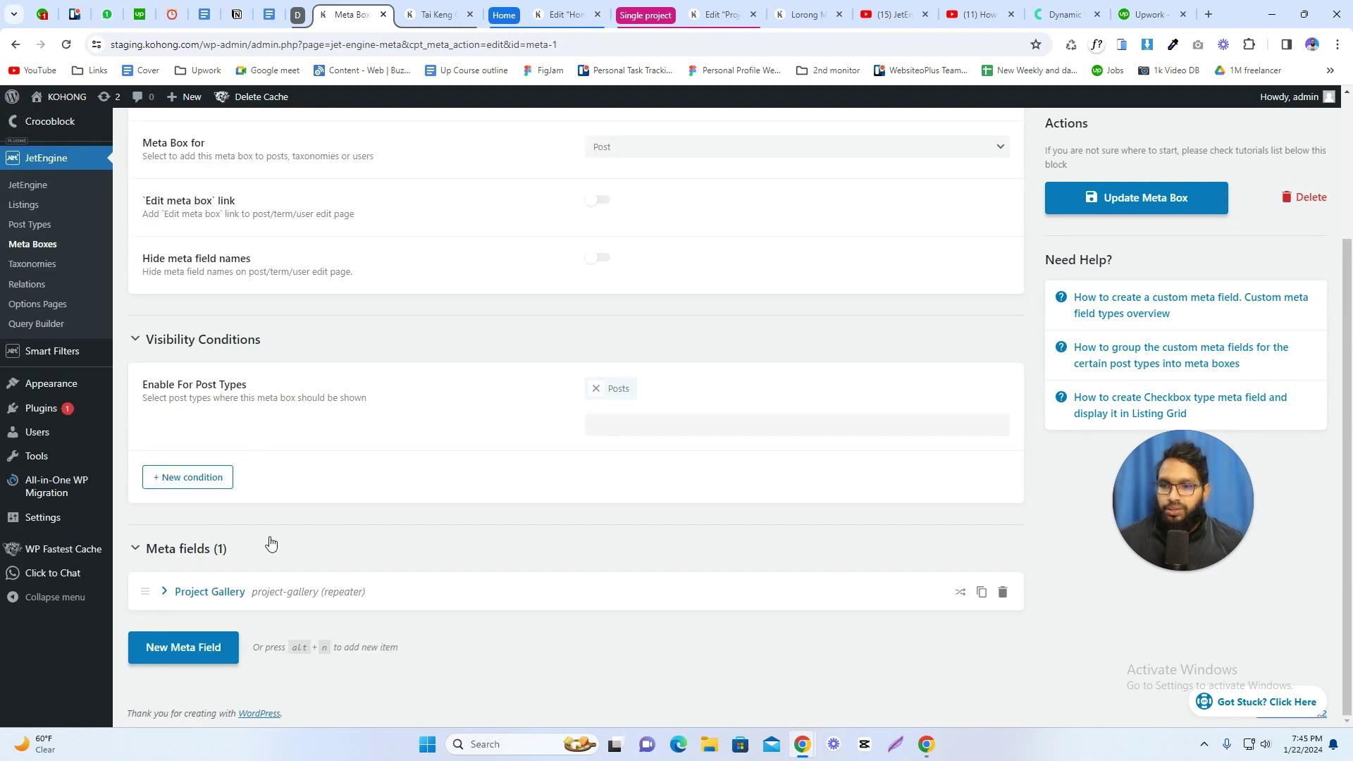
Recheck field ID project-gallery and sub-field name prepeater, then return to the Elementor editor.
click(234, 592)
scroll(362, 589, down, 5)
scroll(492, 489, down, 3)
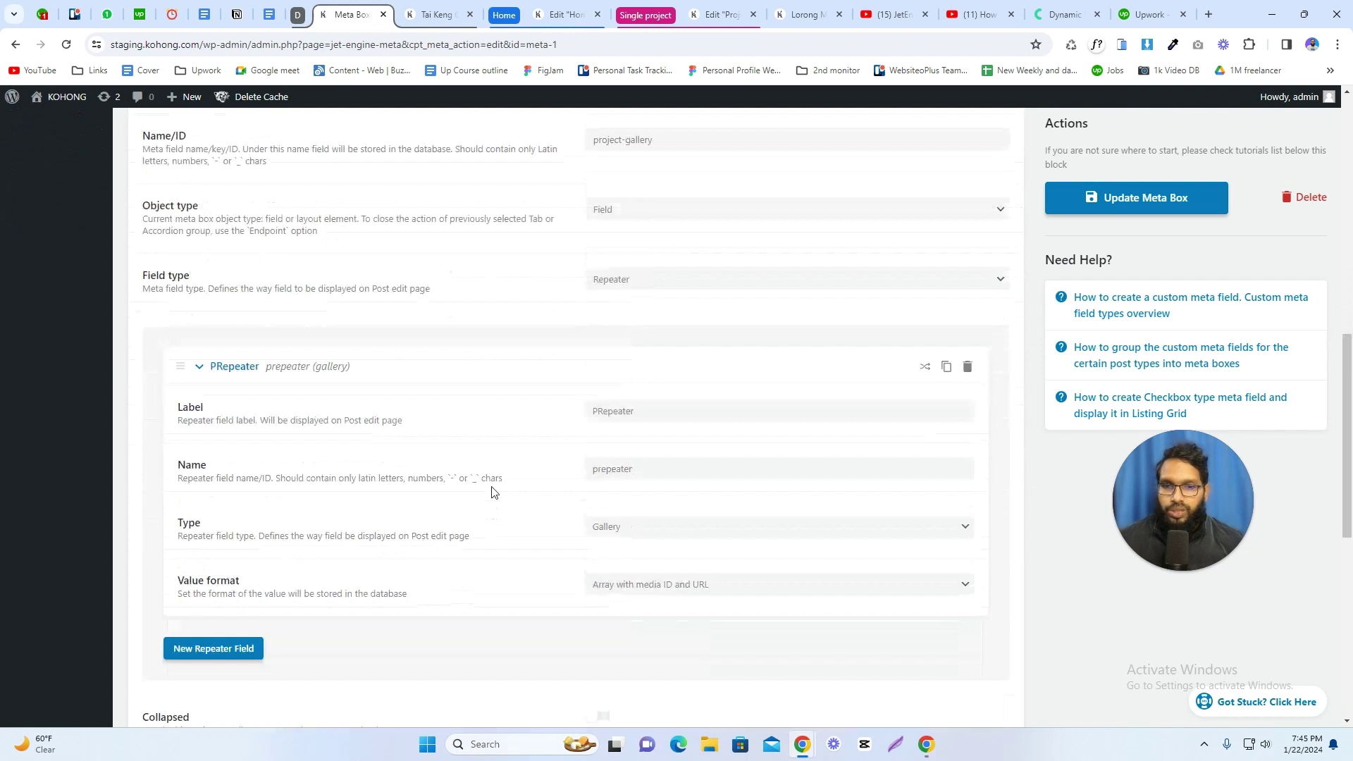
scroll(602, 245, up, 1)
drag(666, 199, 600, 202)
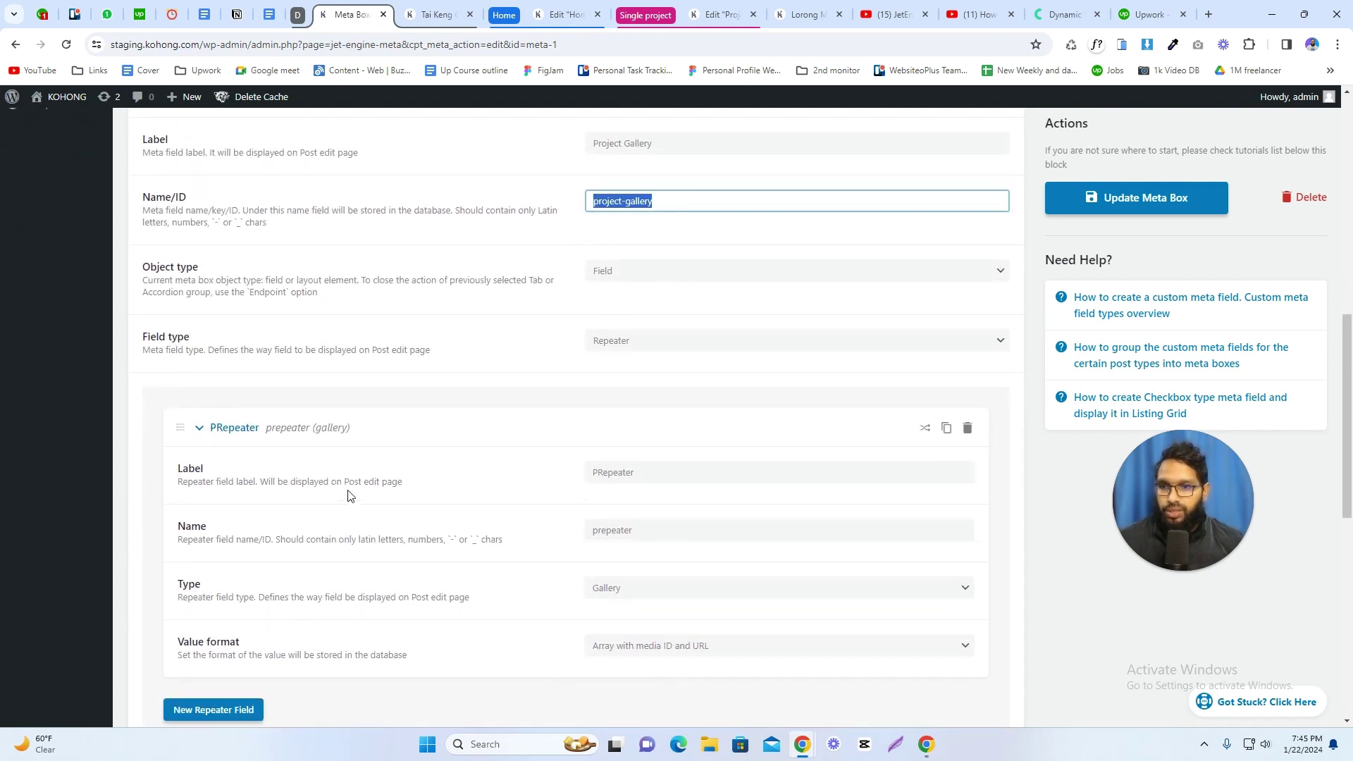
scroll(597, 503, down, 1)
drag(650, 460, 592, 460)
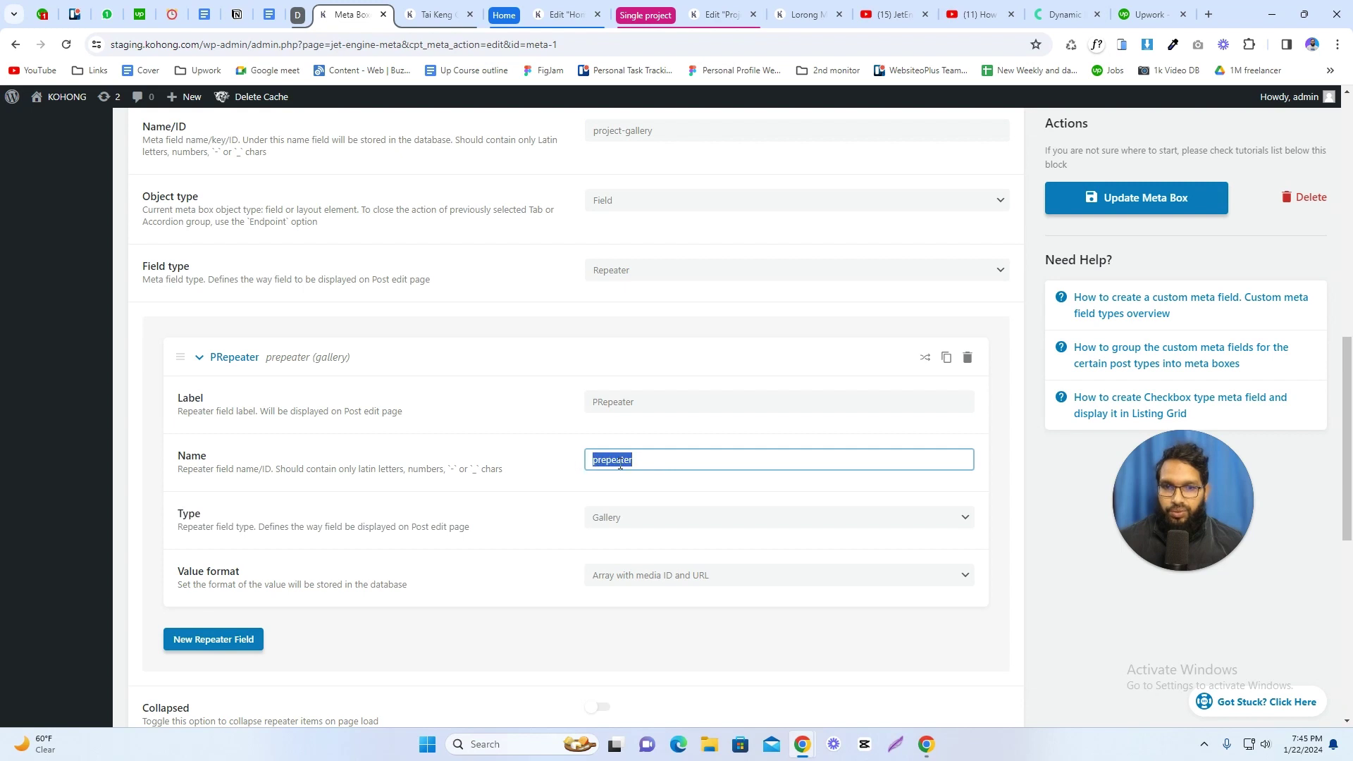
click(646, 462)
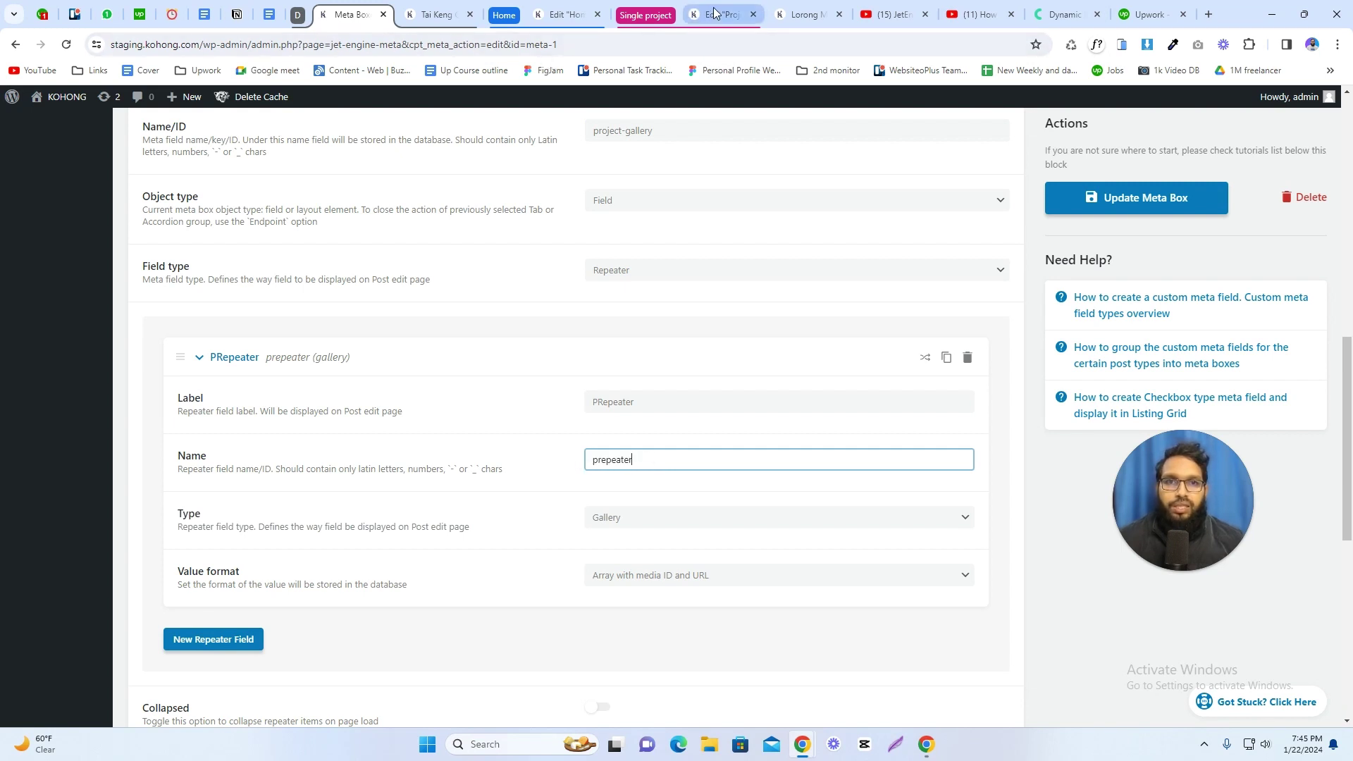
click(714, 12)
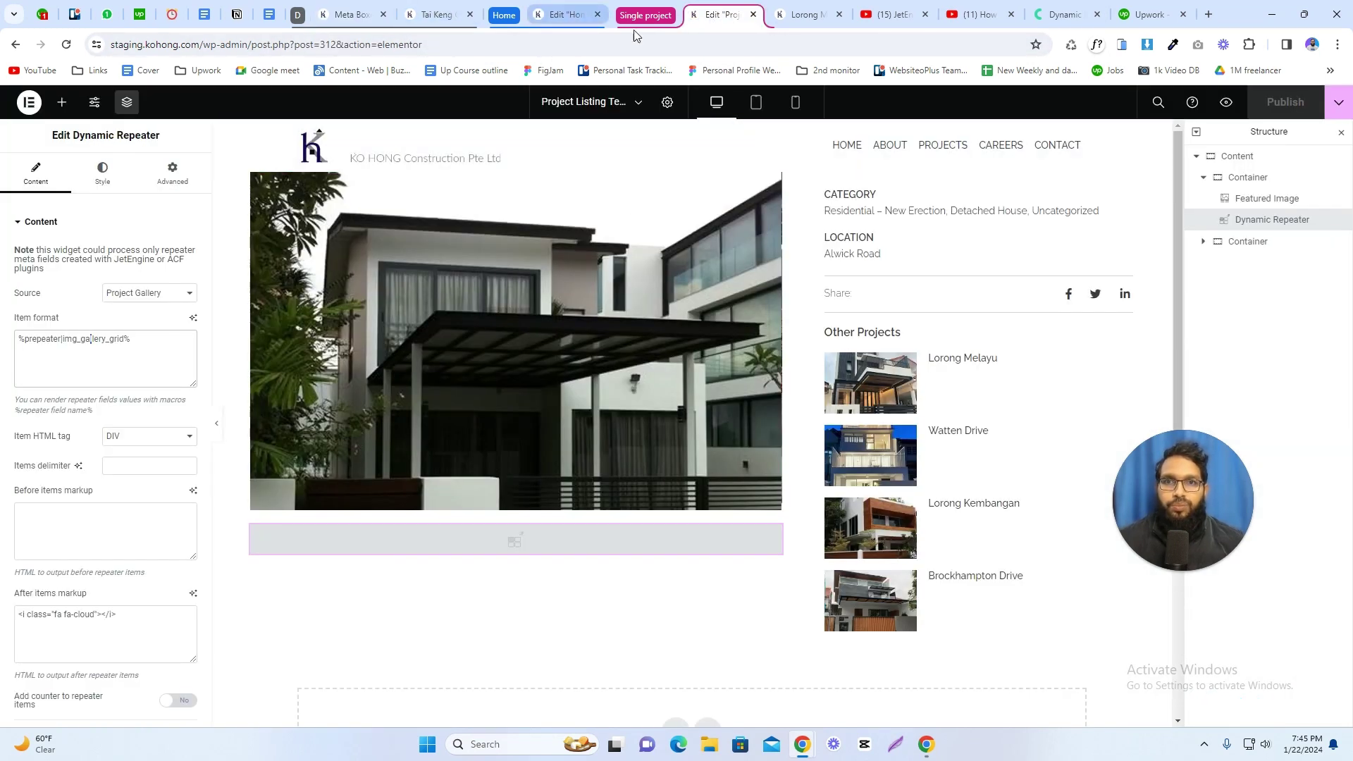
On the site front end, close the mobile preview and go to the Projects listing.
click(788, 17)
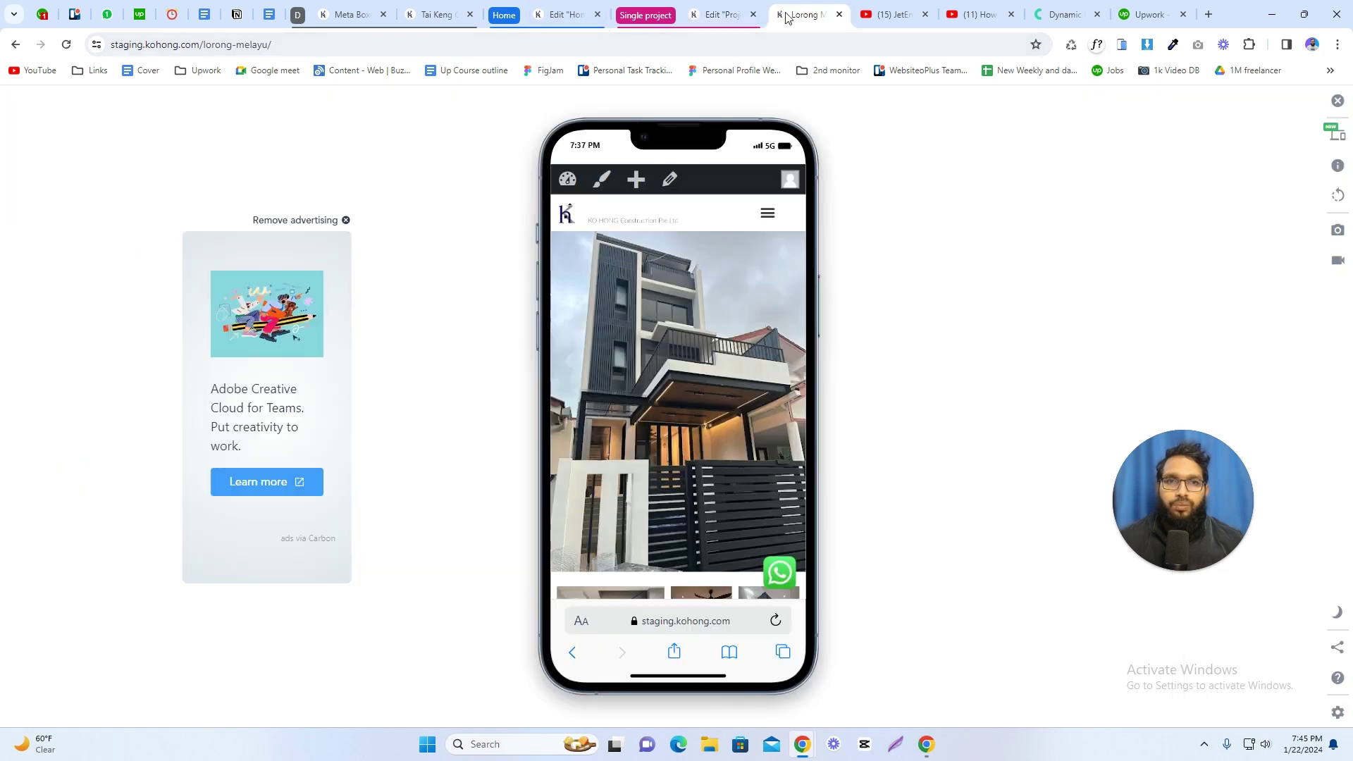
click(1337, 101)
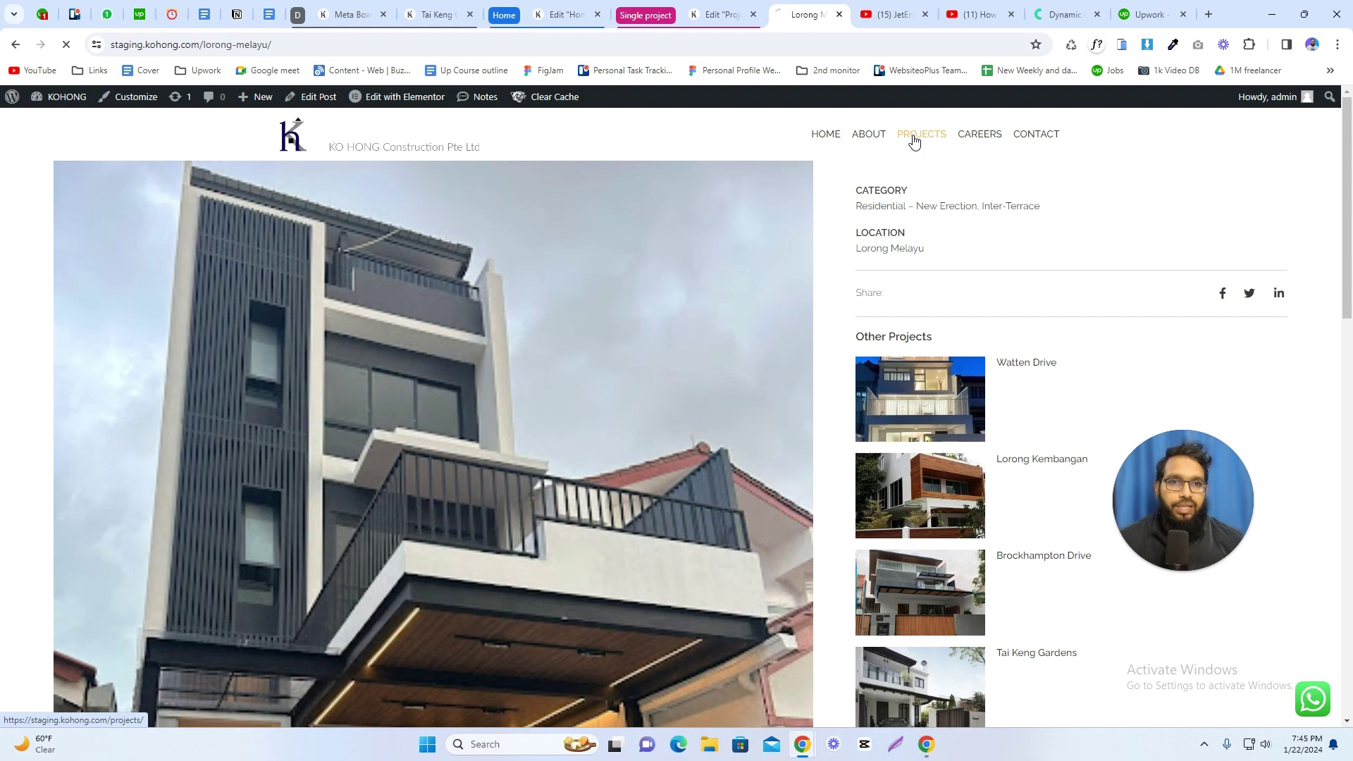
click(919, 134)
scroll(517, 348, down, 2)
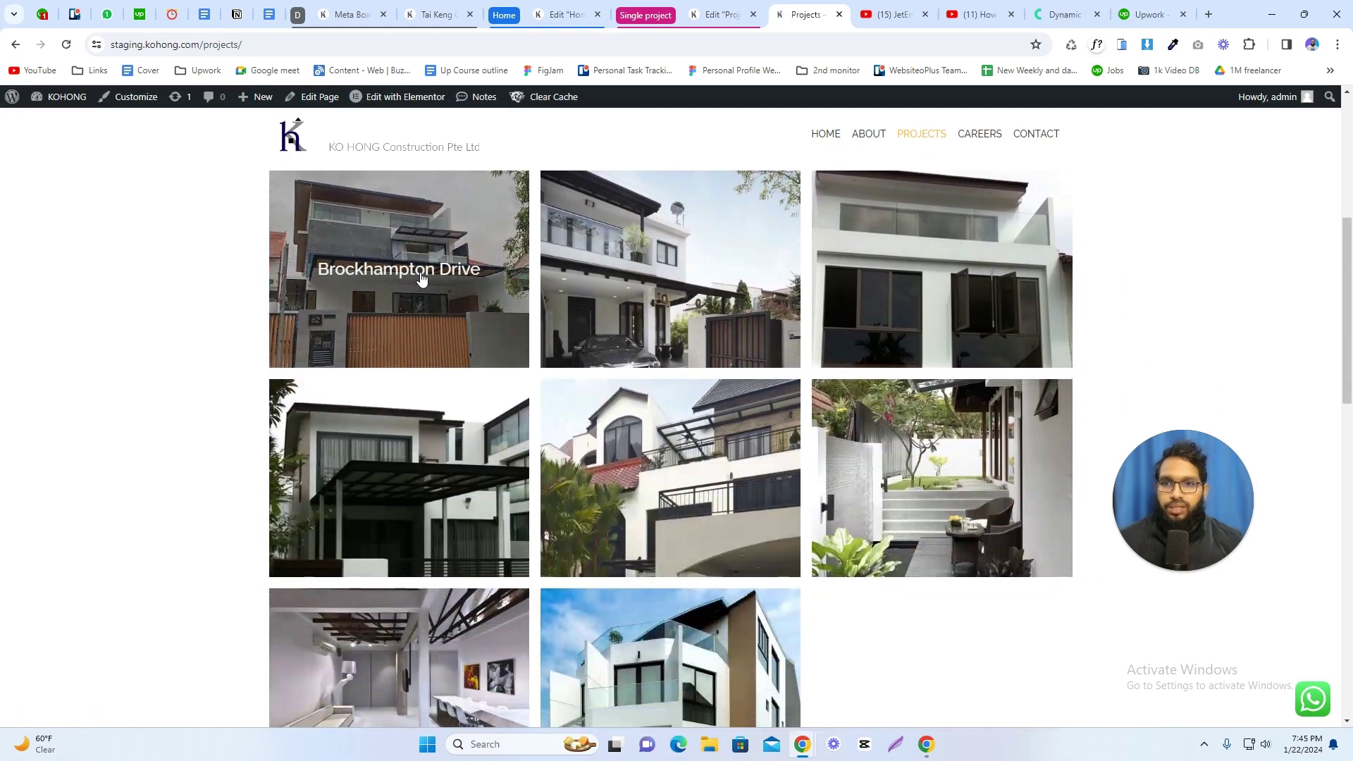
scroll(412, 409, down, 2)
scroll(411, 409, down, 2)
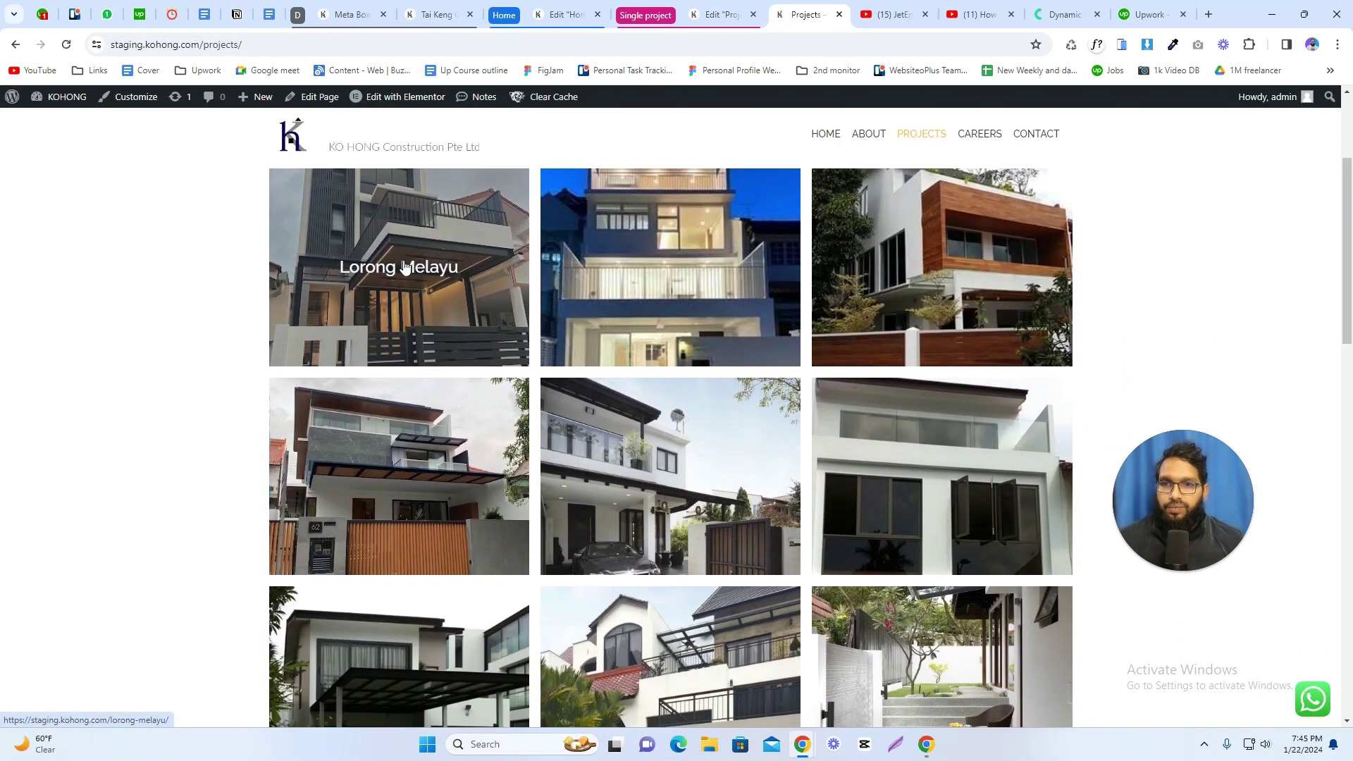
Open the Lorong Melayu project and scroll to its three-photo image gallery.
click(405, 268)
scroll(419, 341, down, 5)
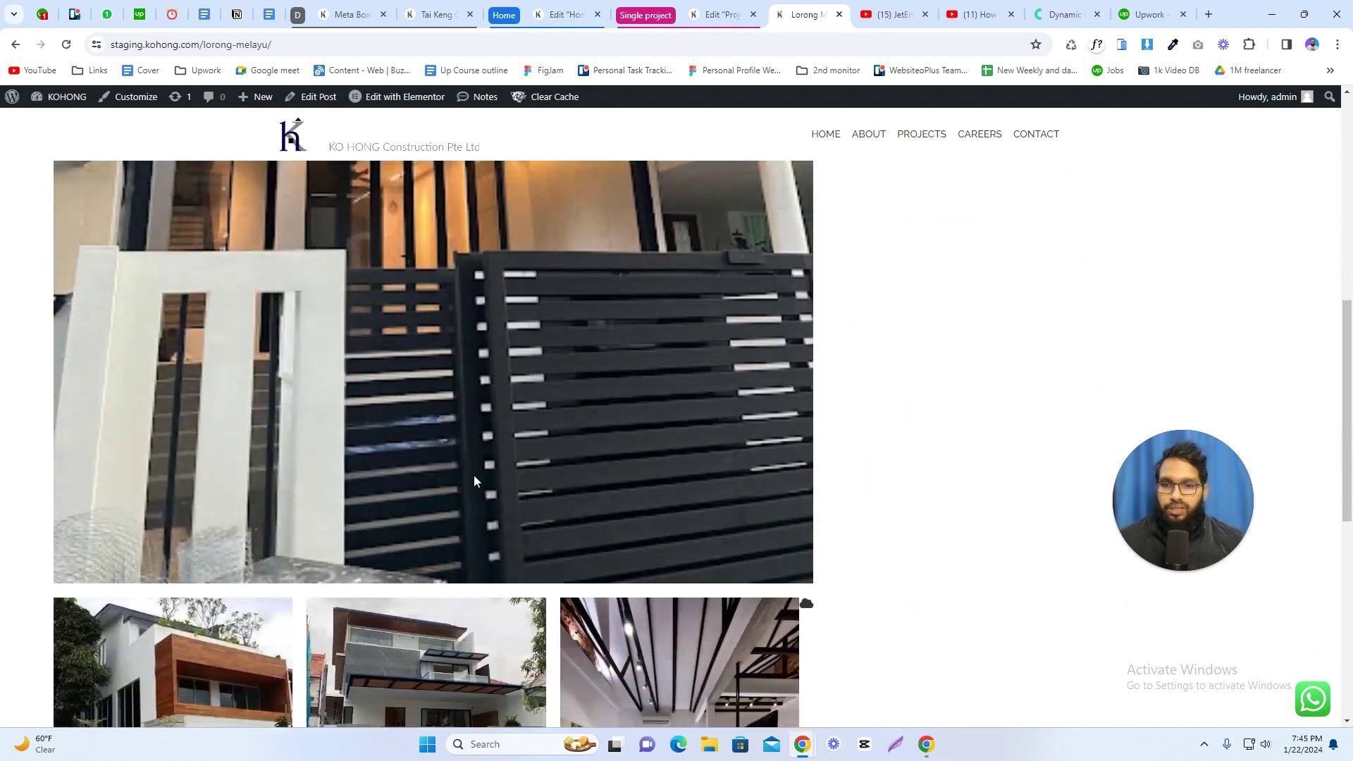
scroll(474, 475, down, 3)
scroll(520, 458, down, 1)
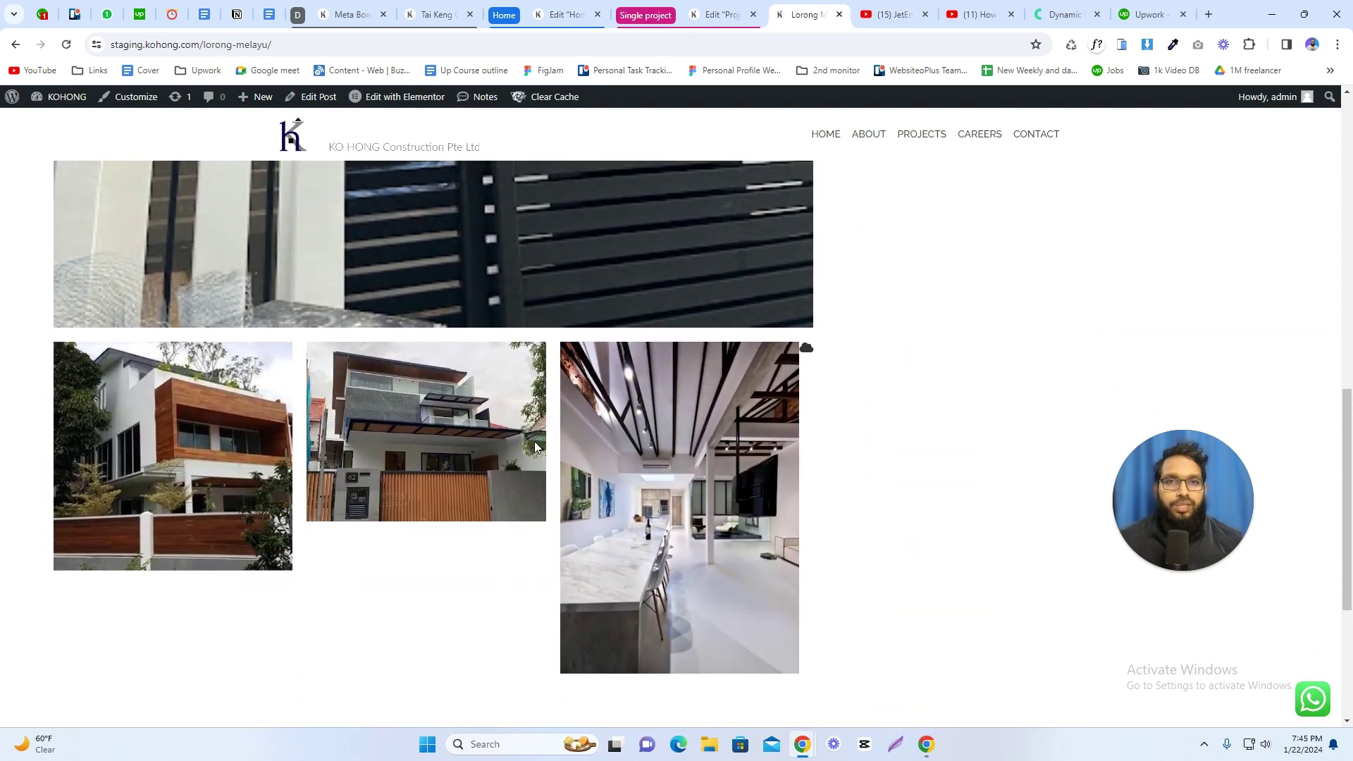